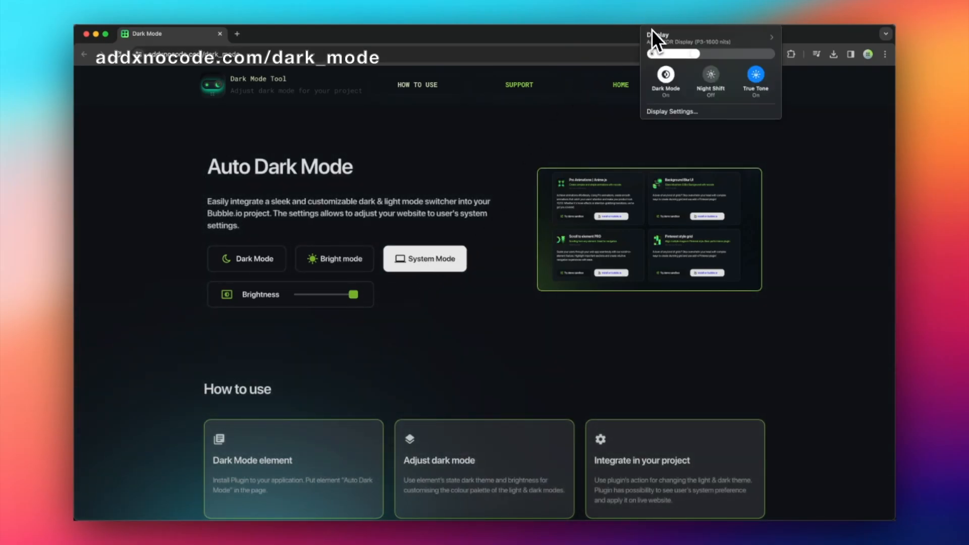
# - Toggle the system's Dark Mode off and back on to check that the demo page follows the system theme
pyautogui.click(664, 74)
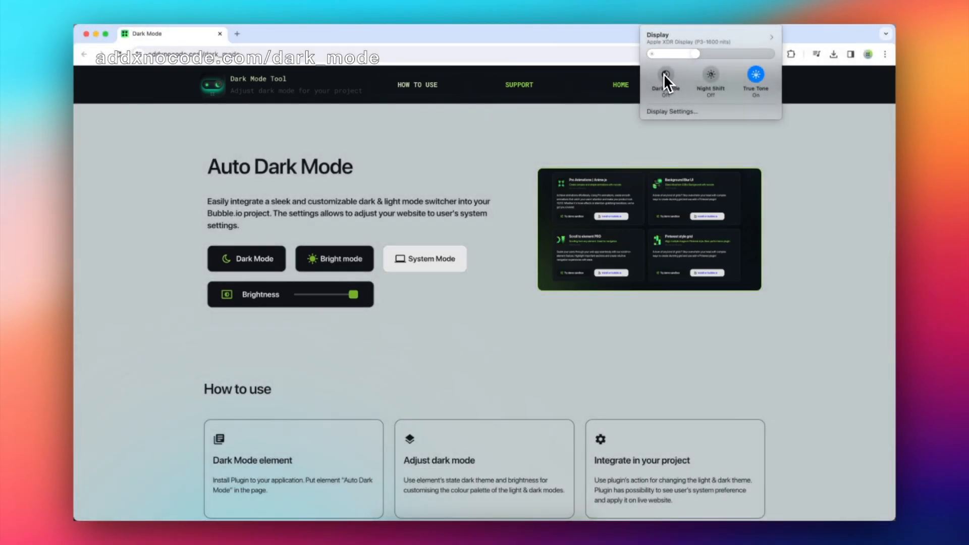
pyautogui.click(664, 74)
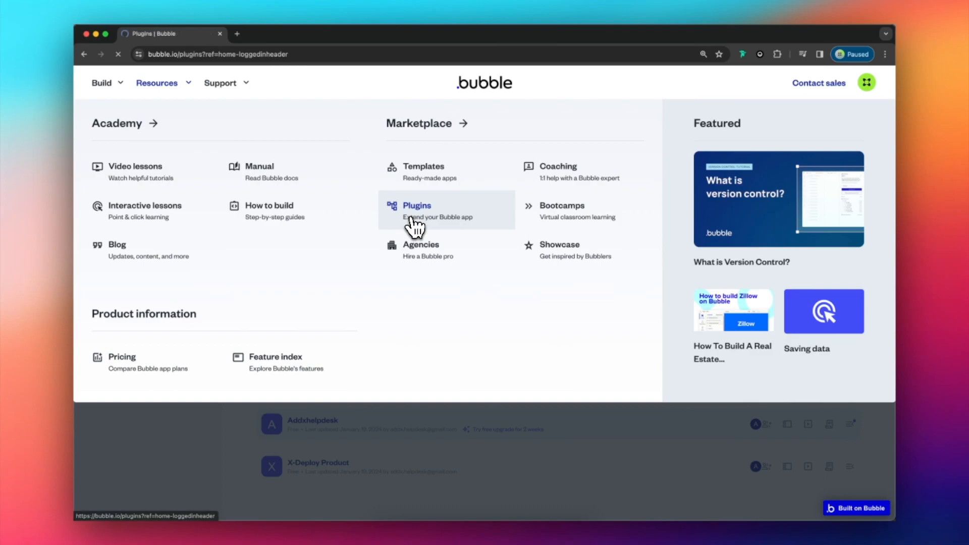
# - Search the community-created plugins for "auto dark mode" and open the Auto Dark Mode plugin page
pyautogui.scroll(-10, 398, 334)
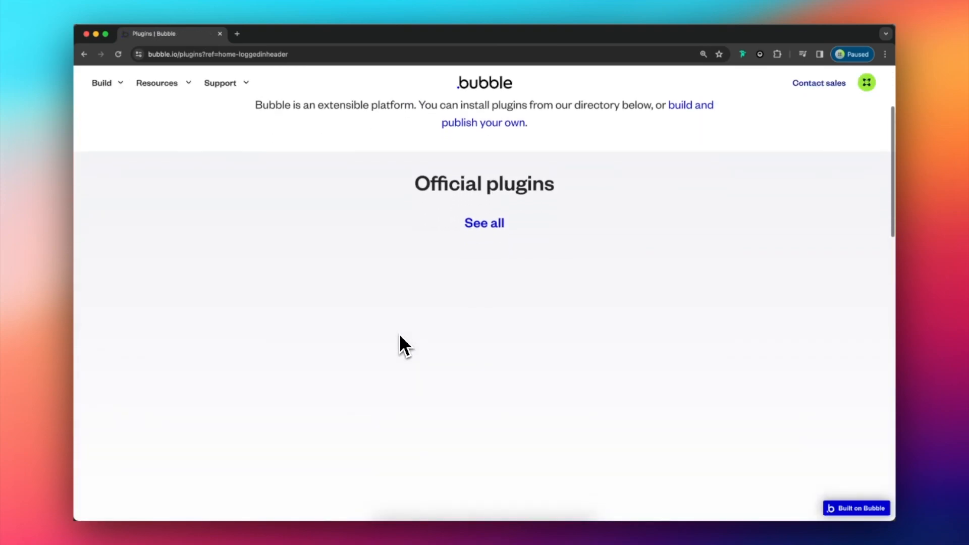
pyautogui.click(377, 298)
pyautogui.write('auto dark mode')
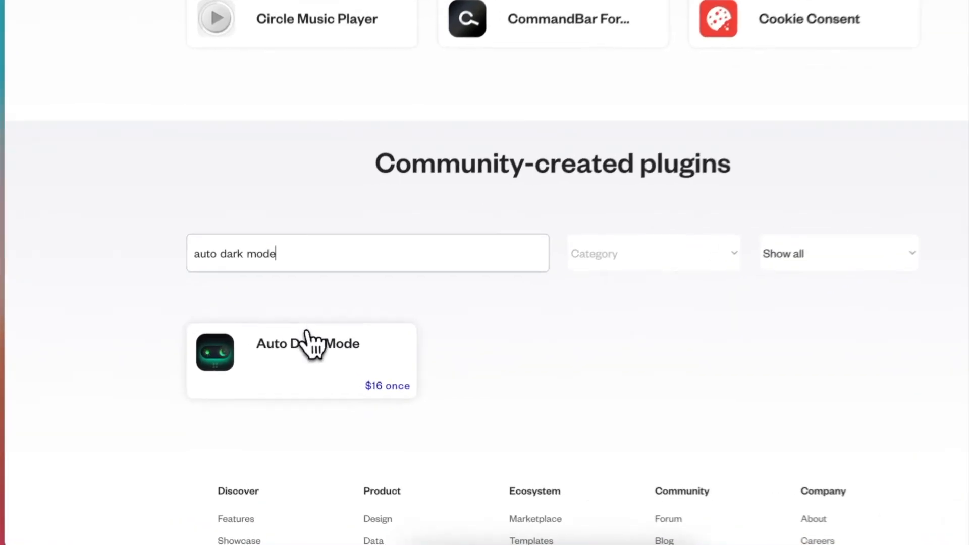
pyautogui.click(301, 365)
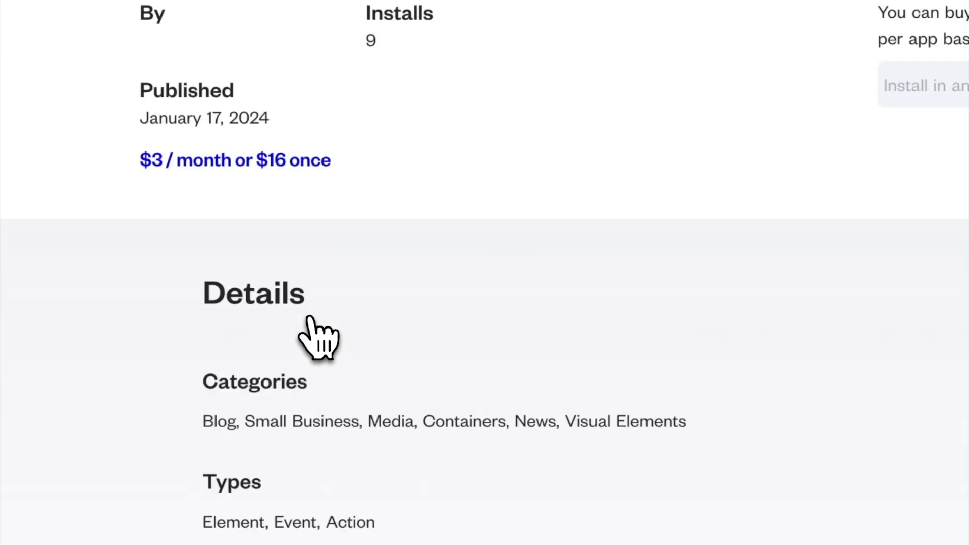
# - Choose an app in which to install the Auto Dark Mode plugin and open it in the editor
pyautogui.click(559, 218)
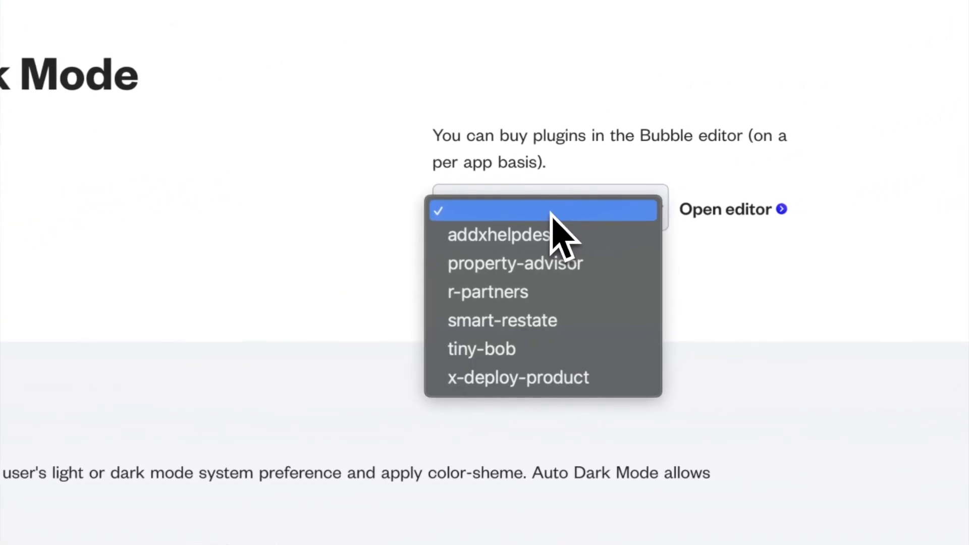
pyautogui.click(518, 301)
pyautogui.click(699, 211)
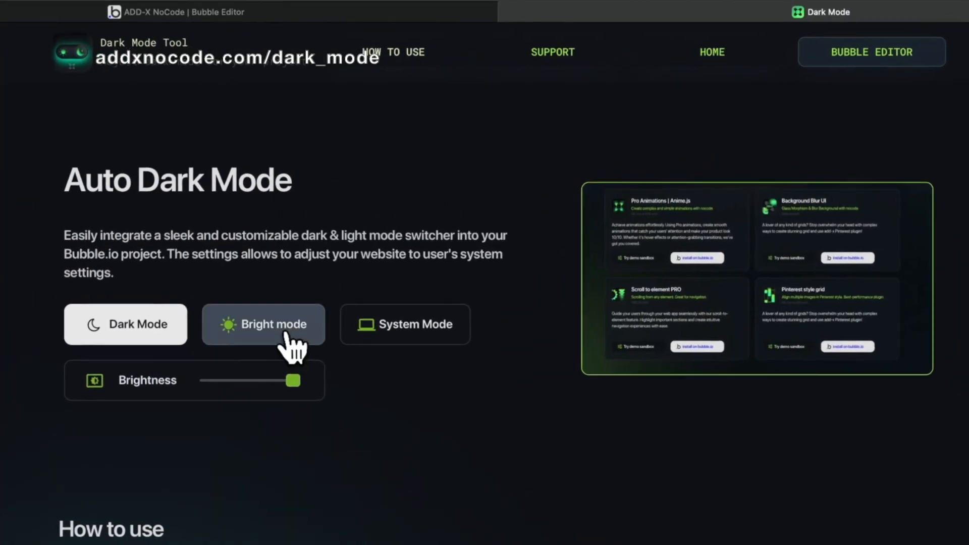
# - Try the demo page's Bright mode and System Mode, switch the system's Dark Mode on, and adjust the Brightness slider
pyautogui.click(341, 259)
pyautogui.click(413, 333)
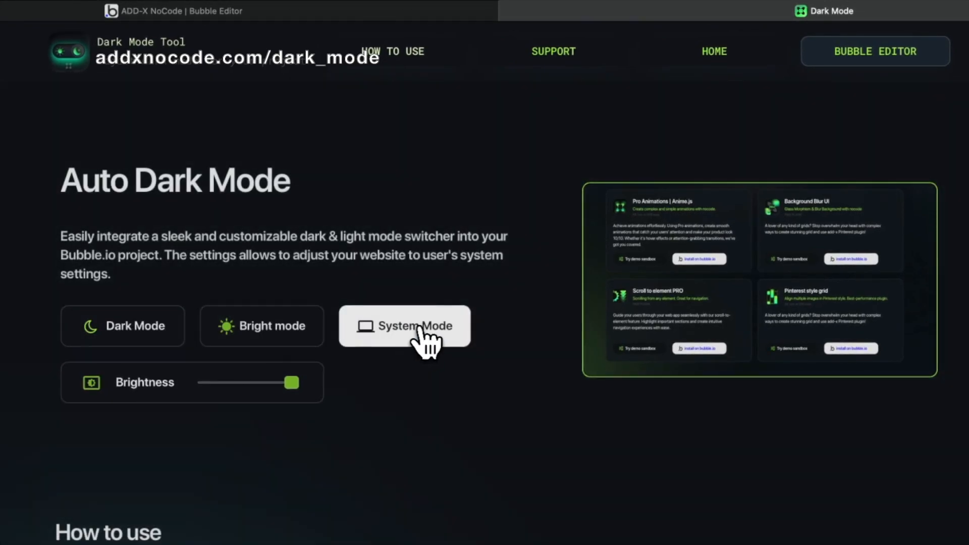
pyautogui.click(584, 22)
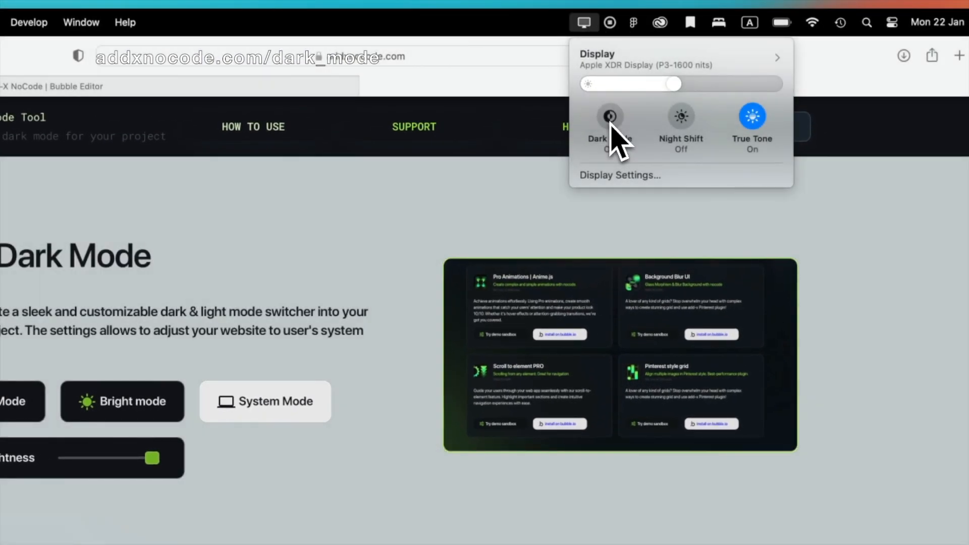
pyautogui.click(610, 119)
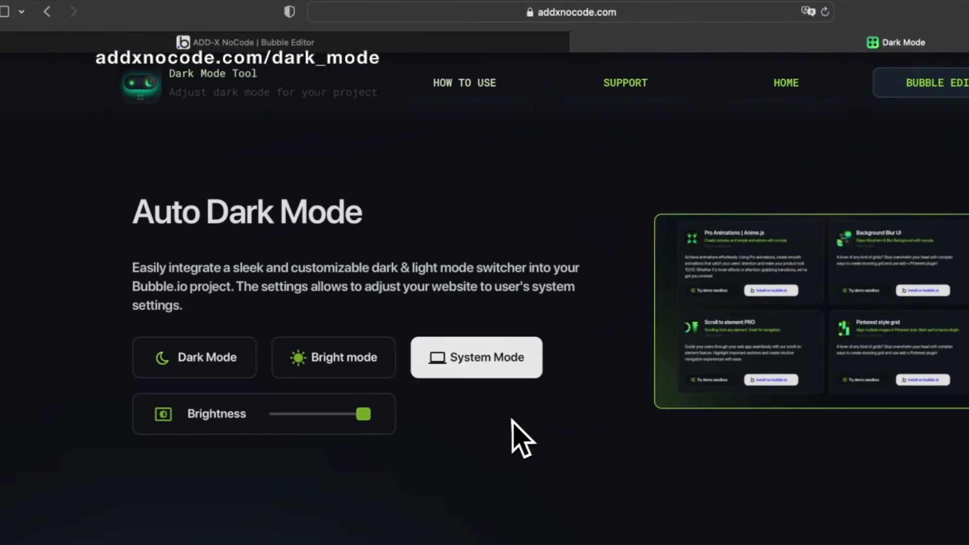
pyautogui.moveTo(361, 417); pyautogui.dragTo(403, 404)
# - Switch to the Bubble editor and open the click workflow of the Dark Mode button group
pyautogui.click(419, 46)
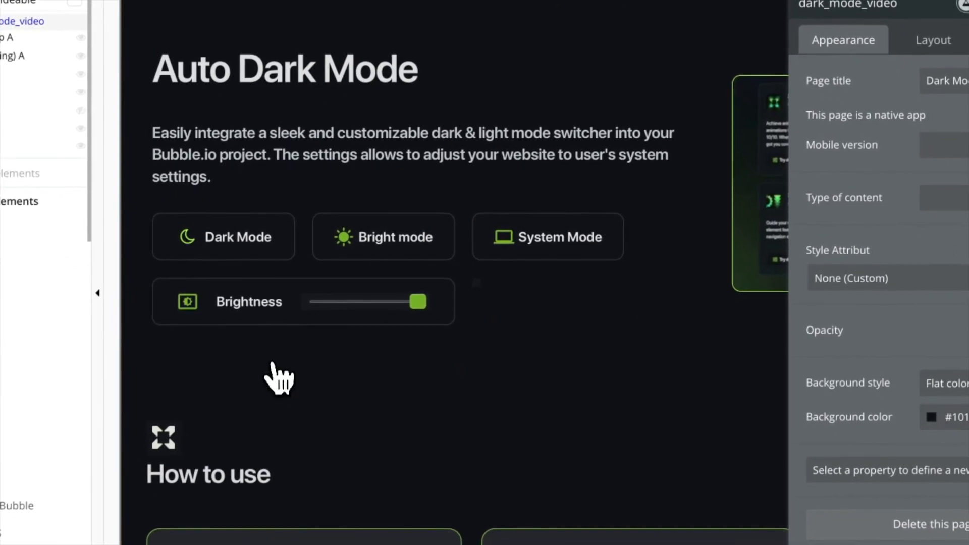
pyautogui.click(278, 252)
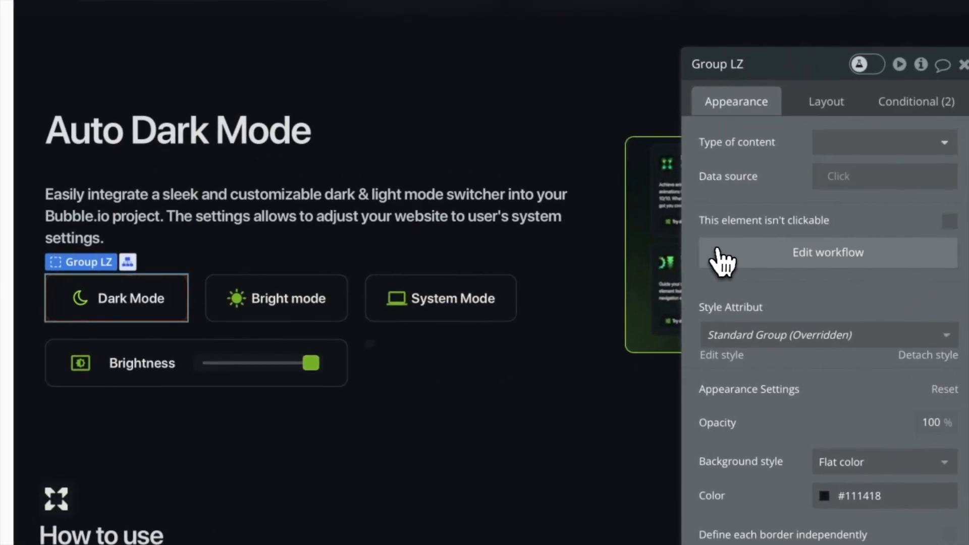
pyautogui.click(722, 255)
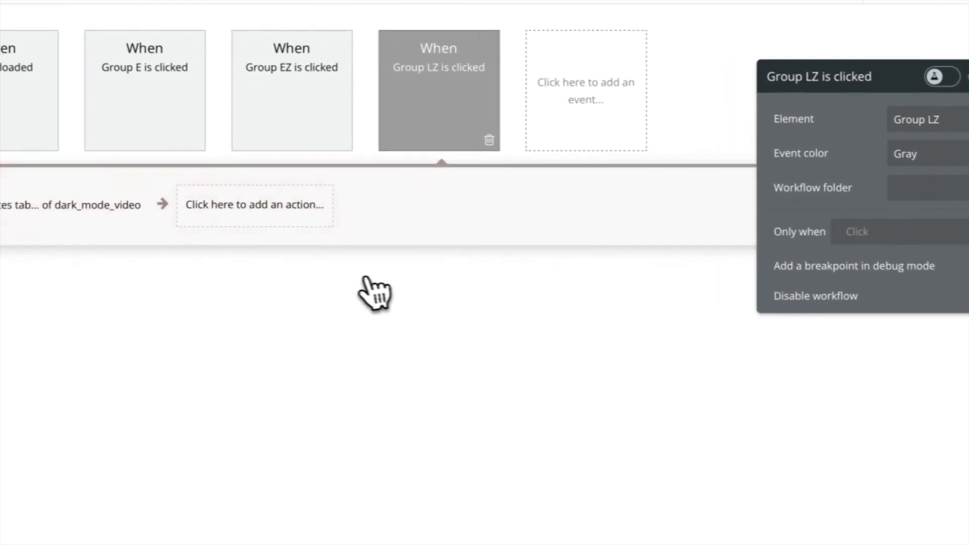
# - Add the "Set Theme a Auto Dark Mode (testing)" action to the Dark Mode button's click workflow
pyautogui.click(350, 229)
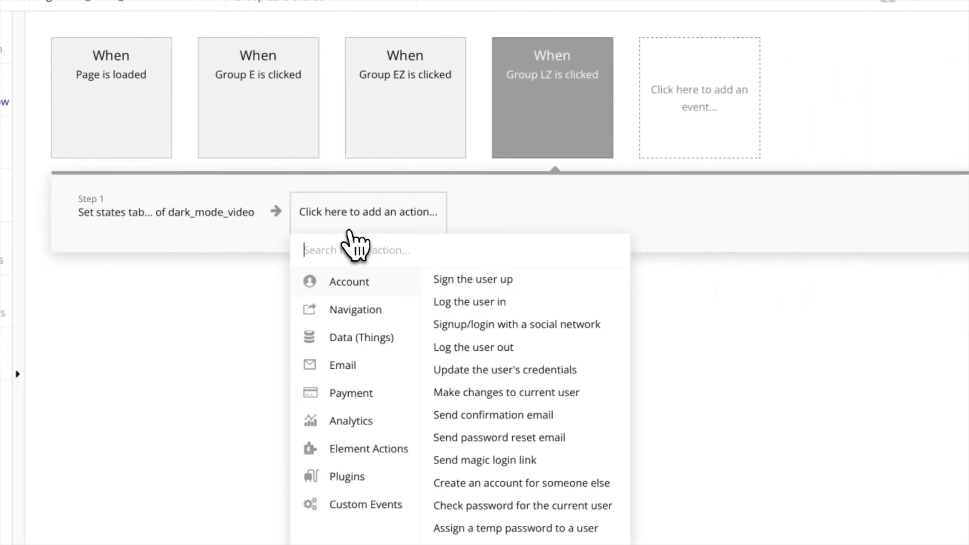
pyautogui.write('set')
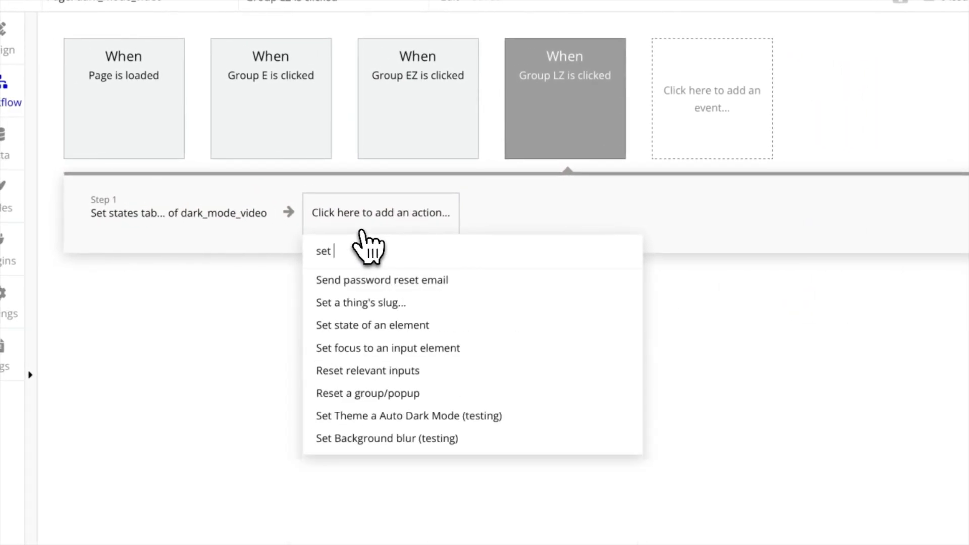
pyautogui.write(' st')
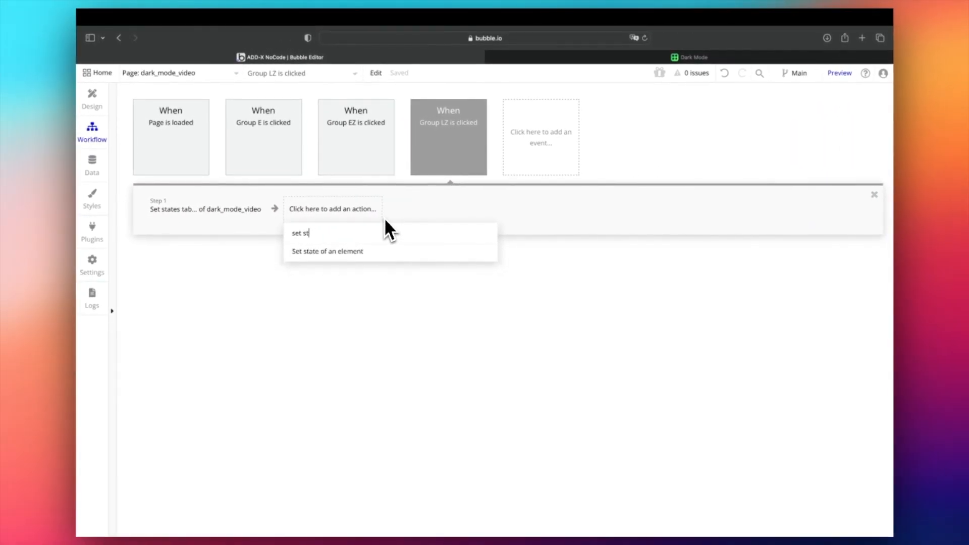
pyautogui.press('BackSpace')
pyautogui.press('BackSpace')
pyautogui.write('t')
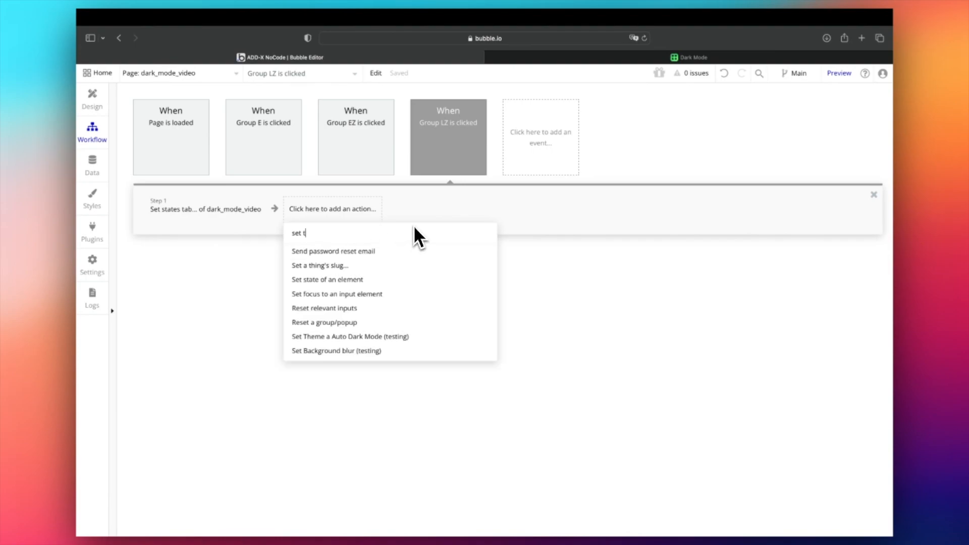
pyautogui.write('he')
pyautogui.click(401, 253)
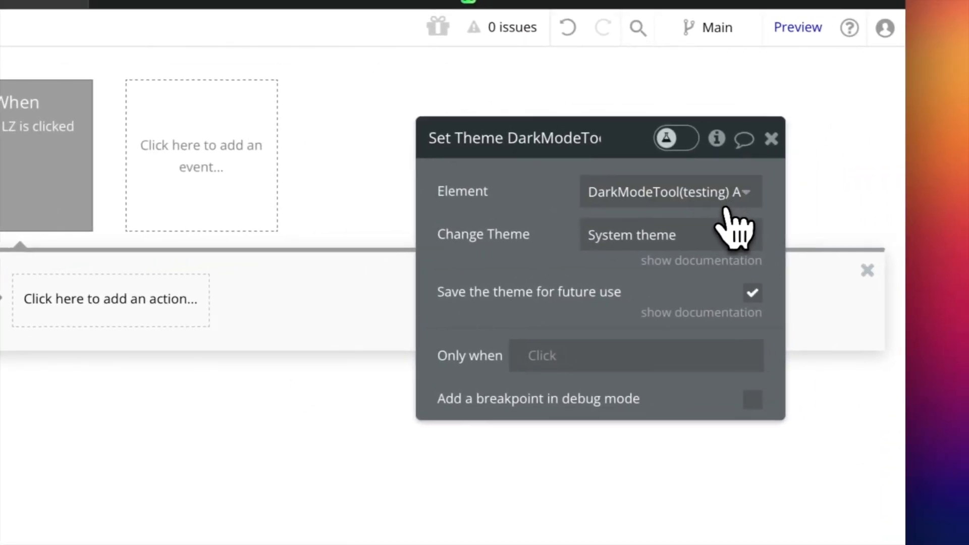
# - Set the action's Change Theme option to Dark and show the documentation for the theme and theme-saving options
pyautogui.click(828, 228)
pyautogui.click(780, 292)
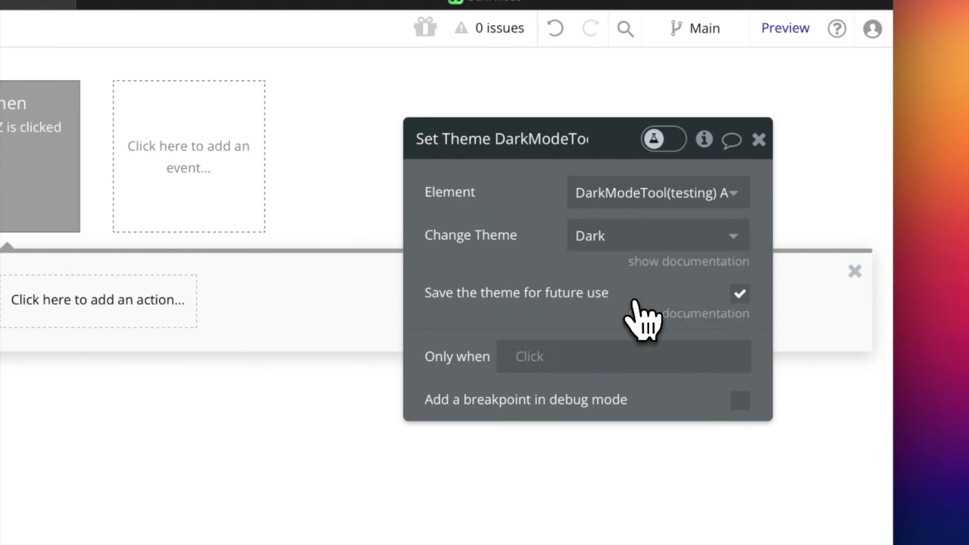
pyautogui.click(657, 263)
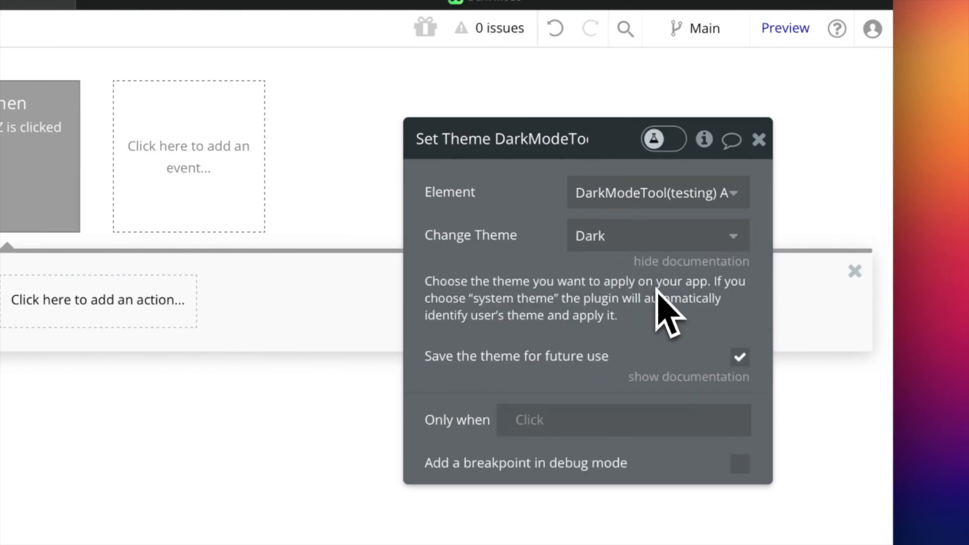
pyautogui.click(657, 377)
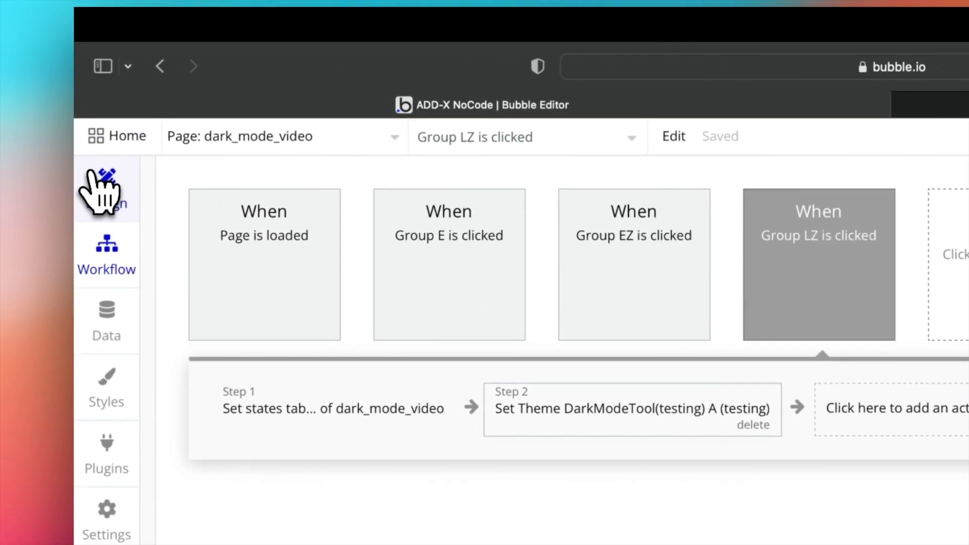
# - Add the "Set Theme a Auto Dark Mode (testing)" action to the Bright mode button's click workflow and choose its theme
pyautogui.click(96, 181)
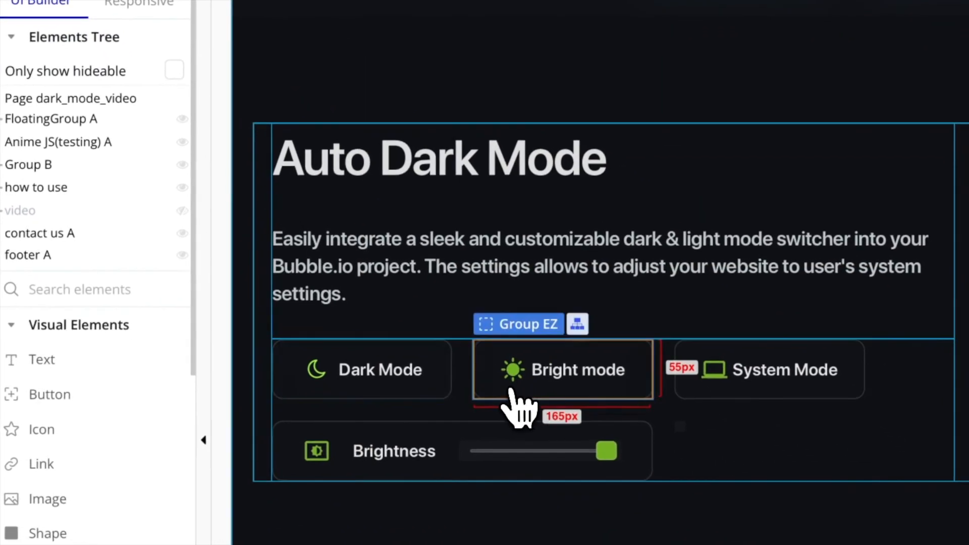
pyautogui.click(507, 466)
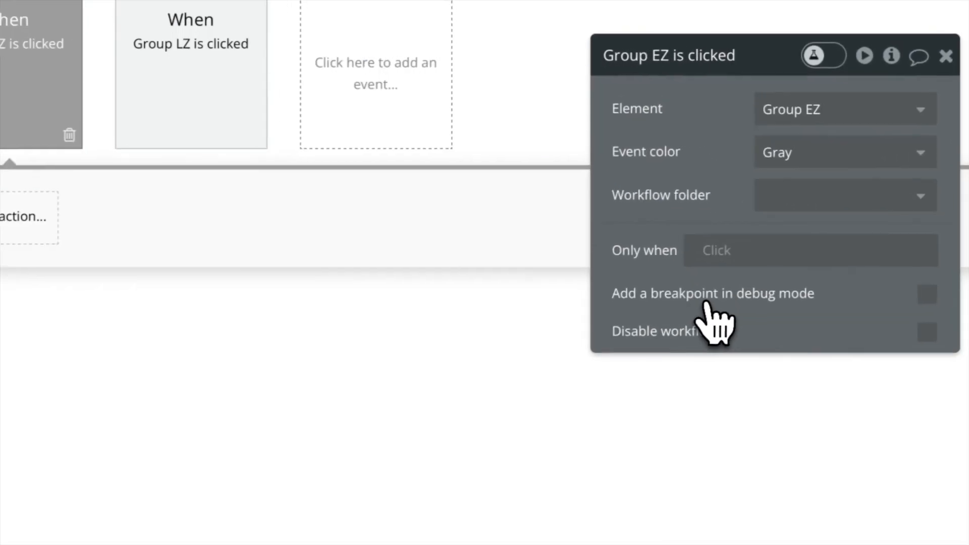
pyautogui.moveTo(713, 320); pyautogui.dragTo(283, 296)
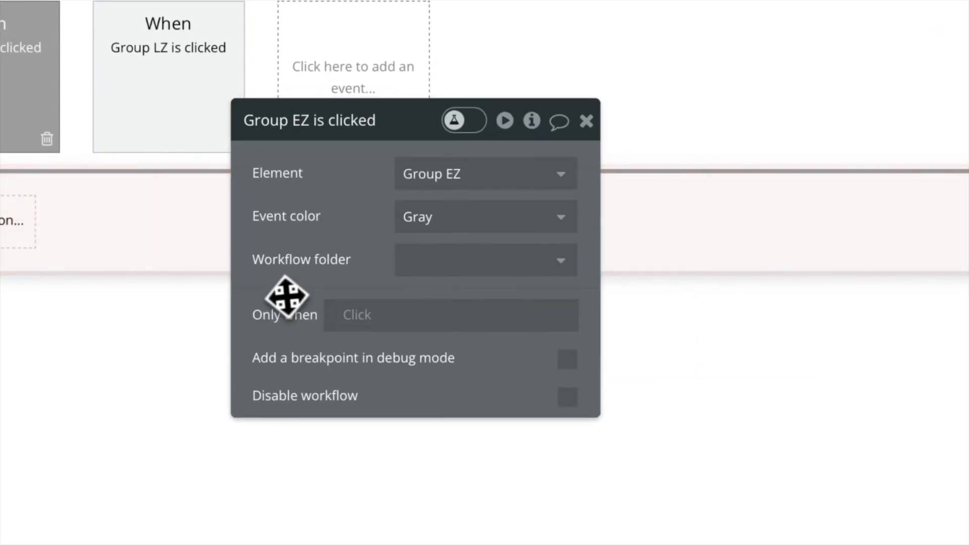
pyautogui.click(204, 238)
pyautogui.write('se')
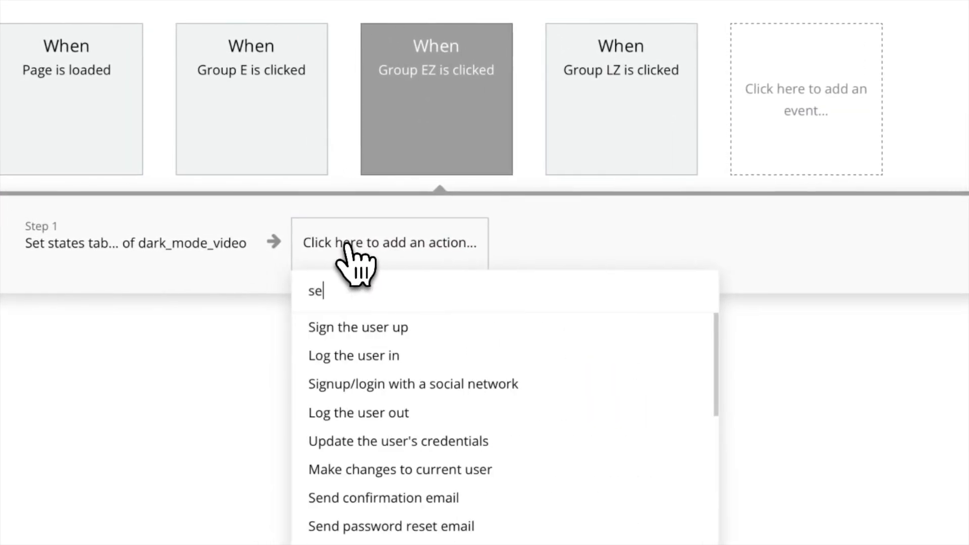
pyautogui.write('t t')
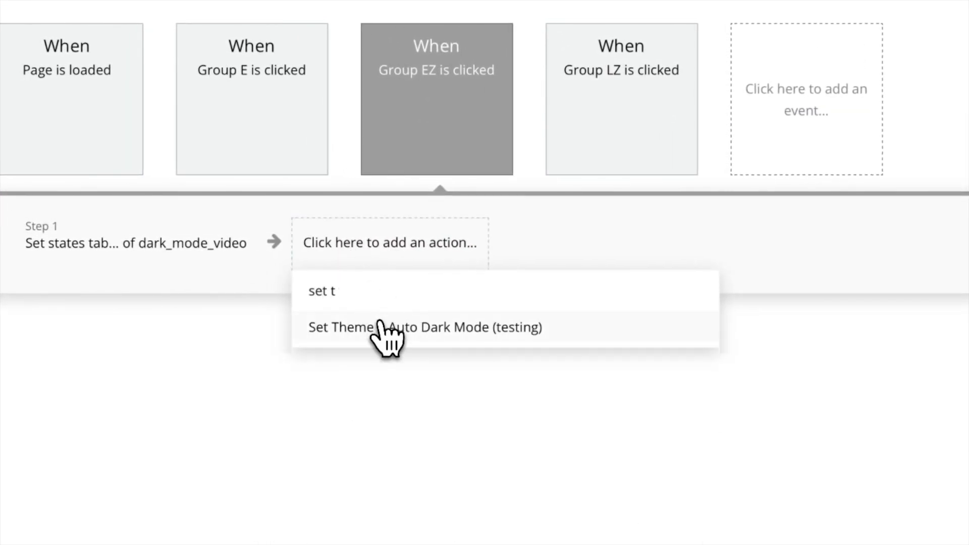
pyautogui.click(386, 333)
pyautogui.click(889, 240)
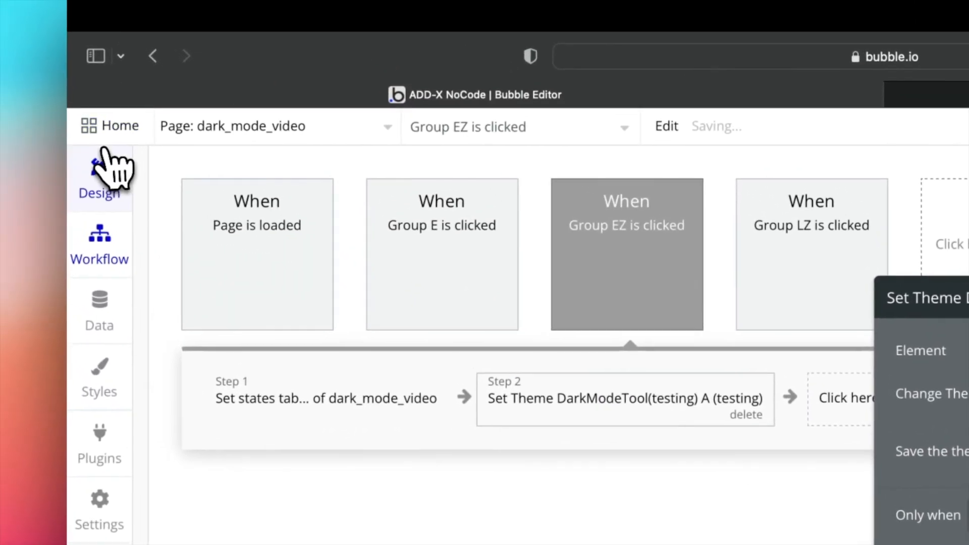
# - Add the "Set Theme a Auto Dark Mode (testing)" action with System theme to the System Mode button's click workflow
pyautogui.click(99, 169)
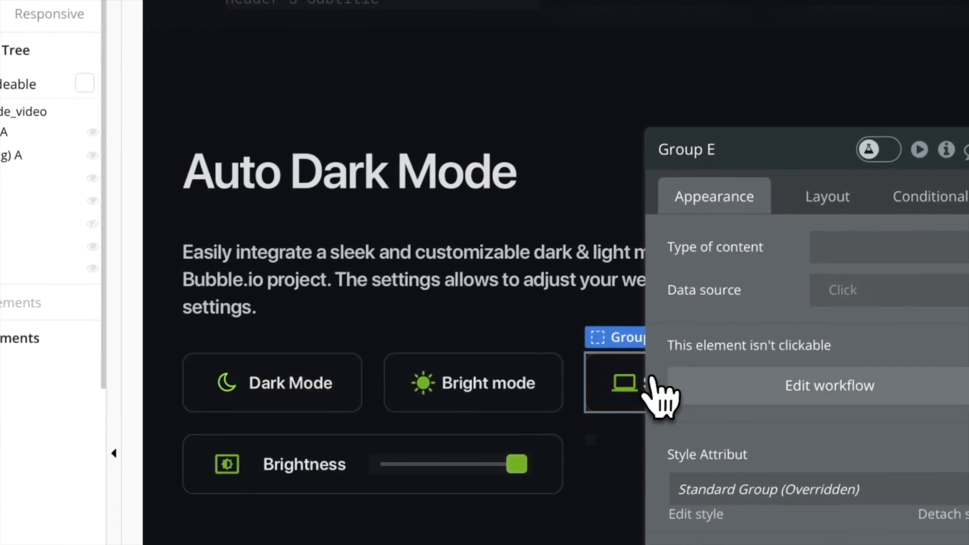
pyautogui.click(654, 383)
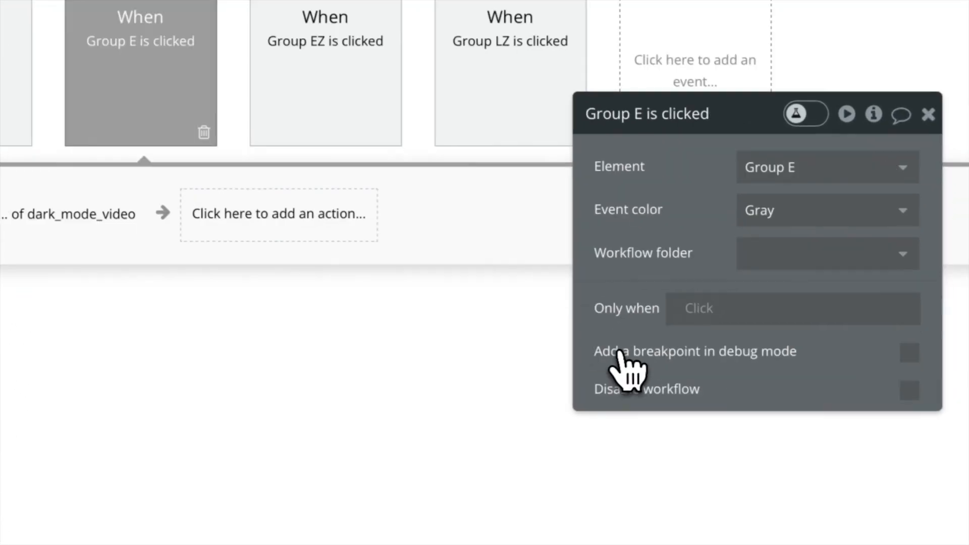
pyautogui.click(299, 227)
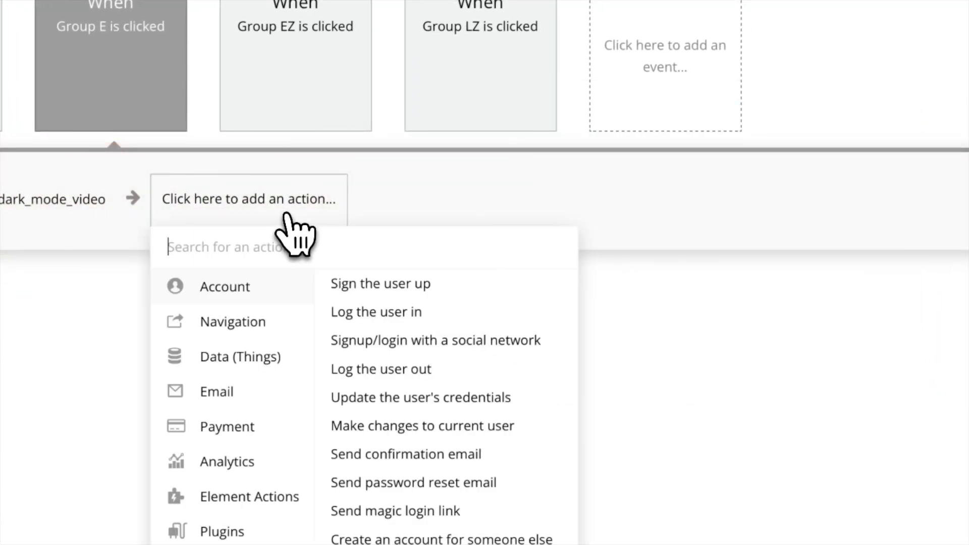
pyautogui.write('set t')
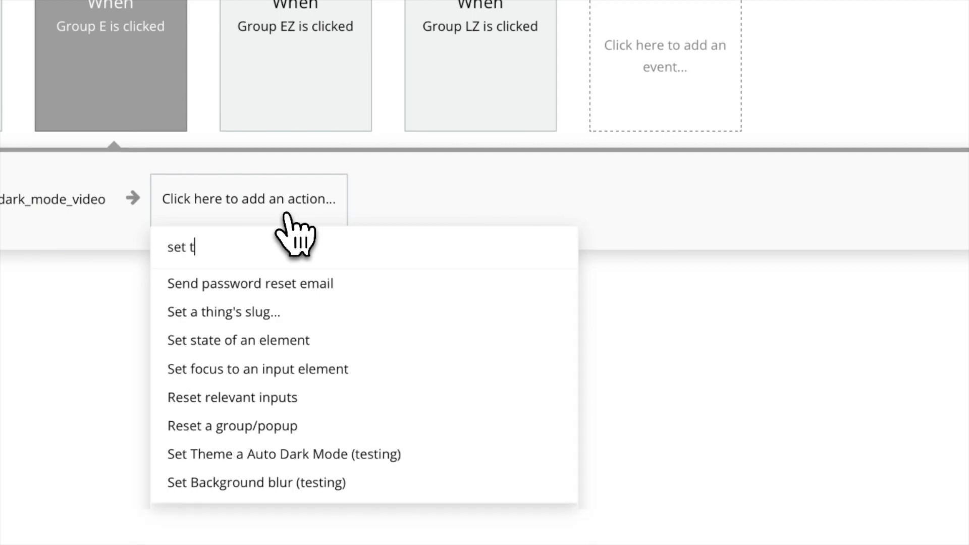
pyautogui.write('h')
pyautogui.click(304, 283)
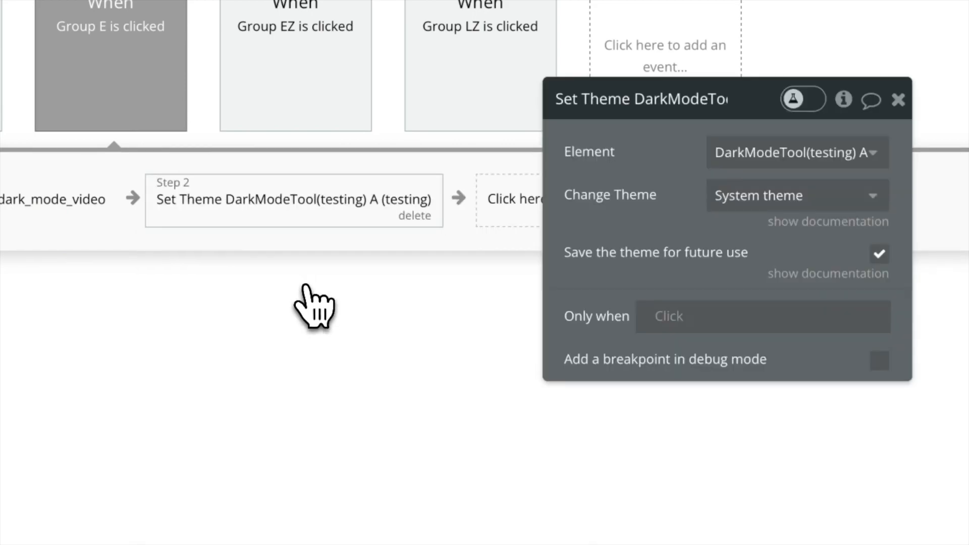
pyautogui.click(757, 196)
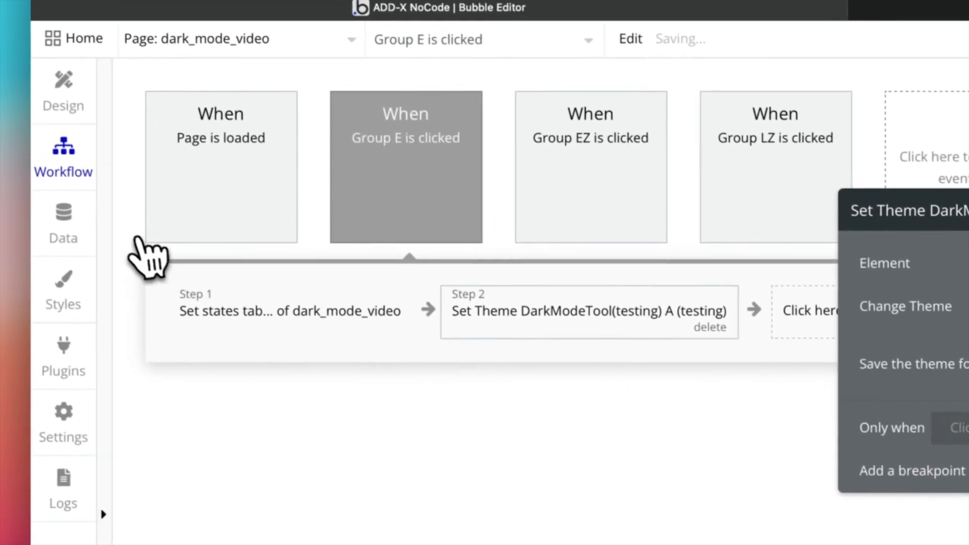
# - Return to the page design and show the properties of the slider in the Brightness group
pyautogui.click(61, 96)
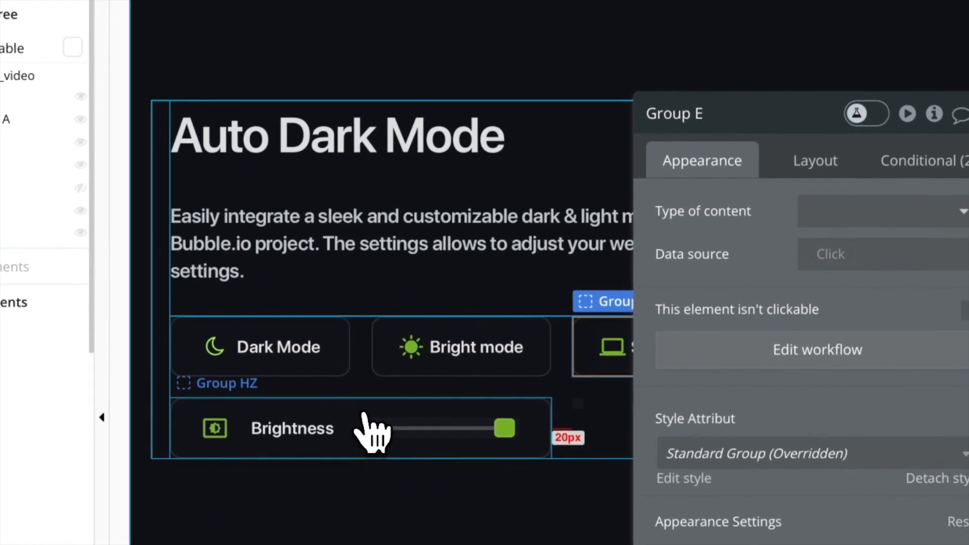
pyautogui.click(361, 410)
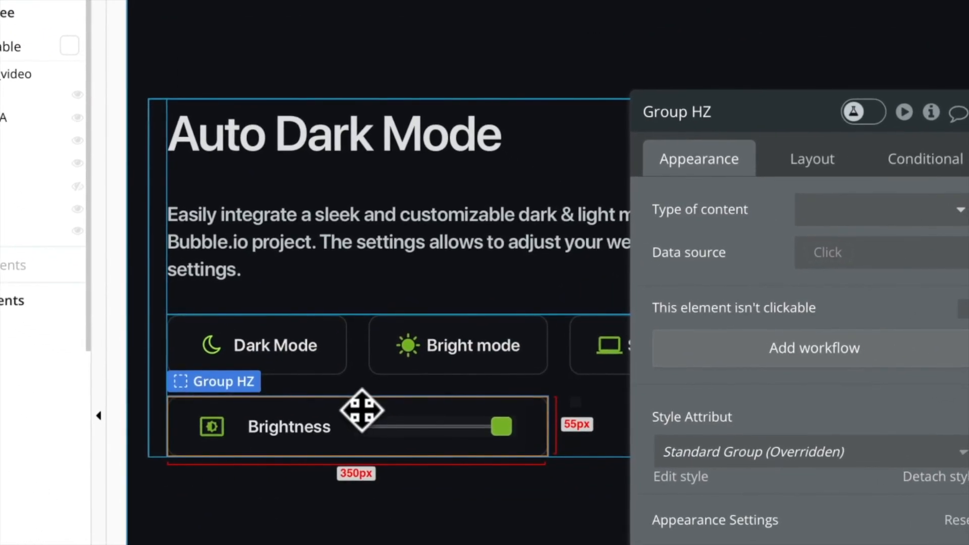
pyautogui.click(394, 424)
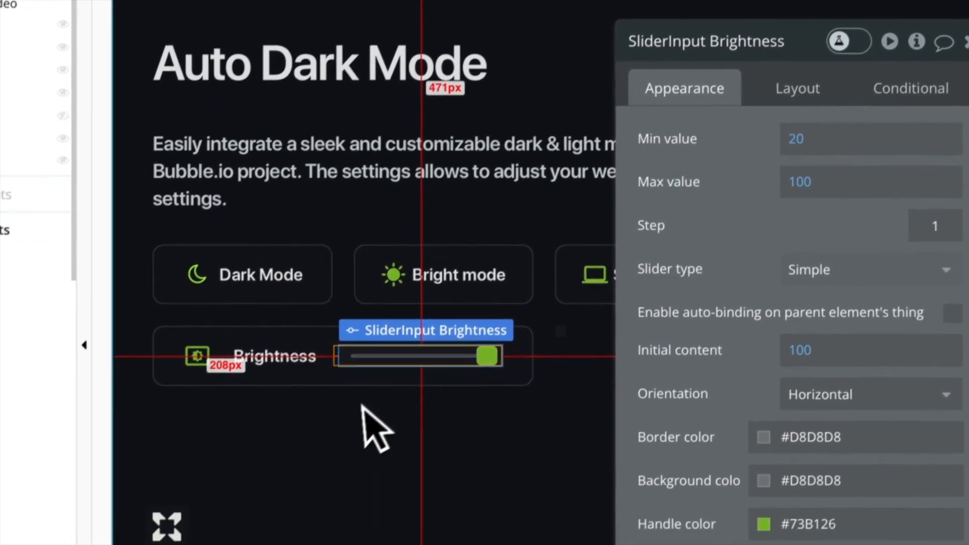
# - Open the DarkModeTool(testing) A element's properties and read the documentation of its Brightness field
pyautogui.click(166, 525)
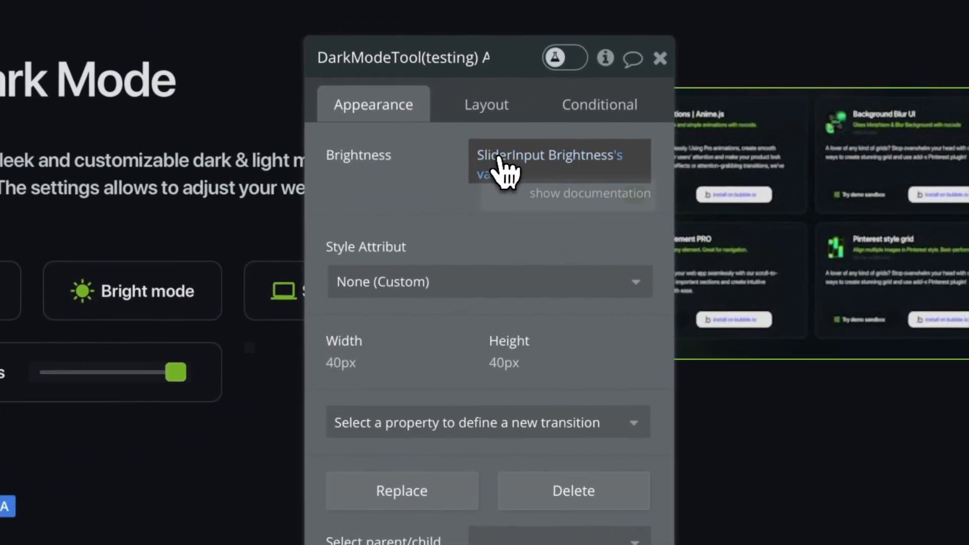
pyautogui.click(729, 54)
pyautogui.click(675, 71)
pyautogui.click(564, 197)
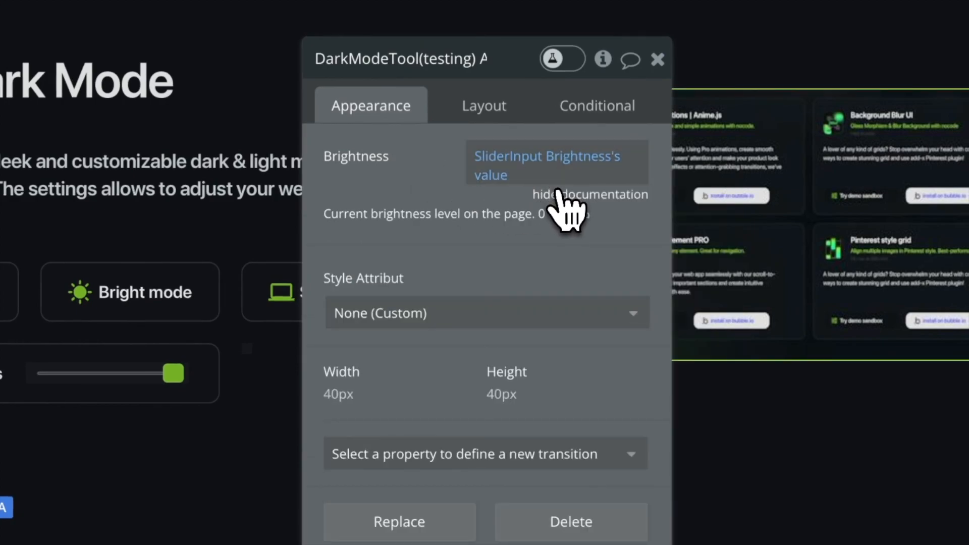
pyautogui.click(564, 197)
pyautogui.moveTo(483, 213); pyautogui.dragTo(690, 186)
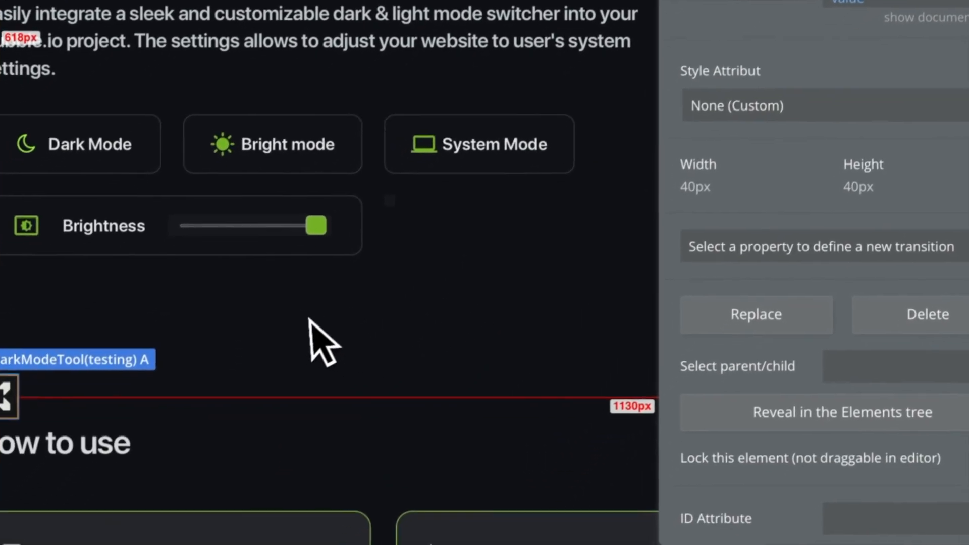
# - Add a condition to the dark_mode_video page for when DarkModeTool(testing) A's Dark Theme is no
pyautogui.click(107, 497)
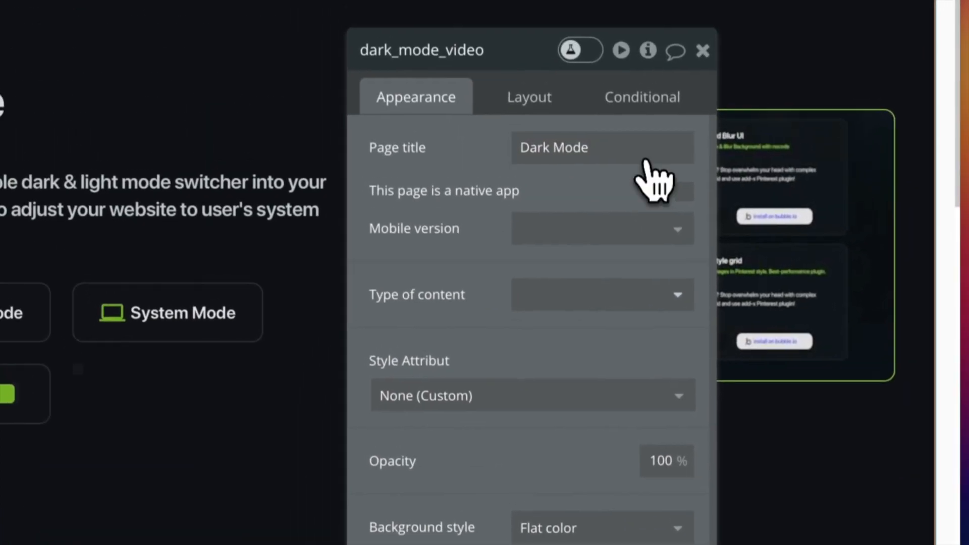
pyautogui.click(656, 100)
pyautogui.click(517, 222)
pyautogui.click(467, 228)
pyautogui.write('dar')
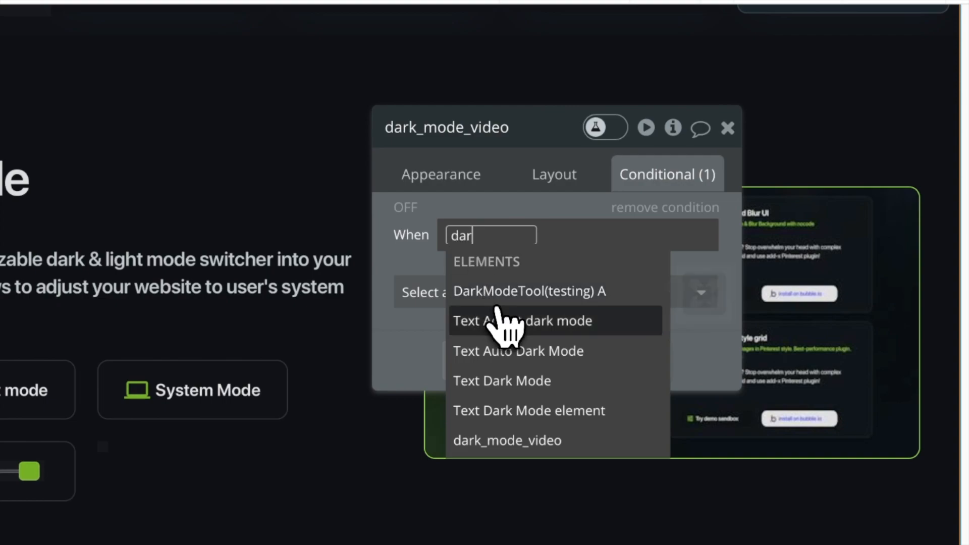
pyautogui.click(526, 291)
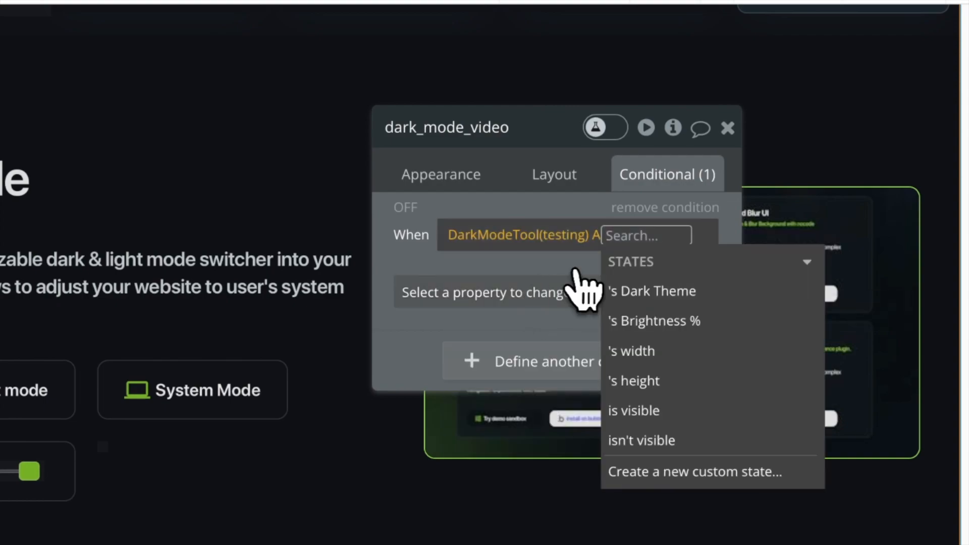
pyautogui.click(639, 291)
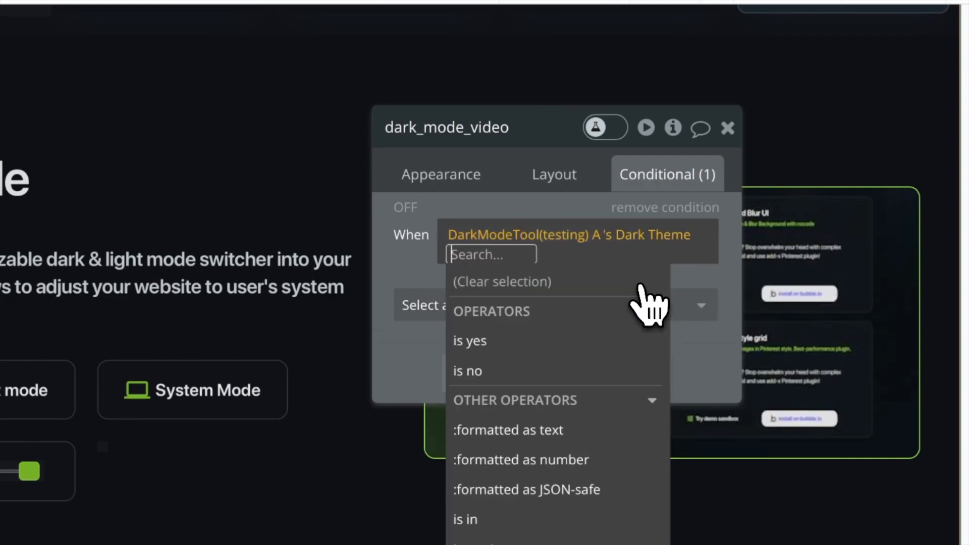
pyautogui.click(474, 341)
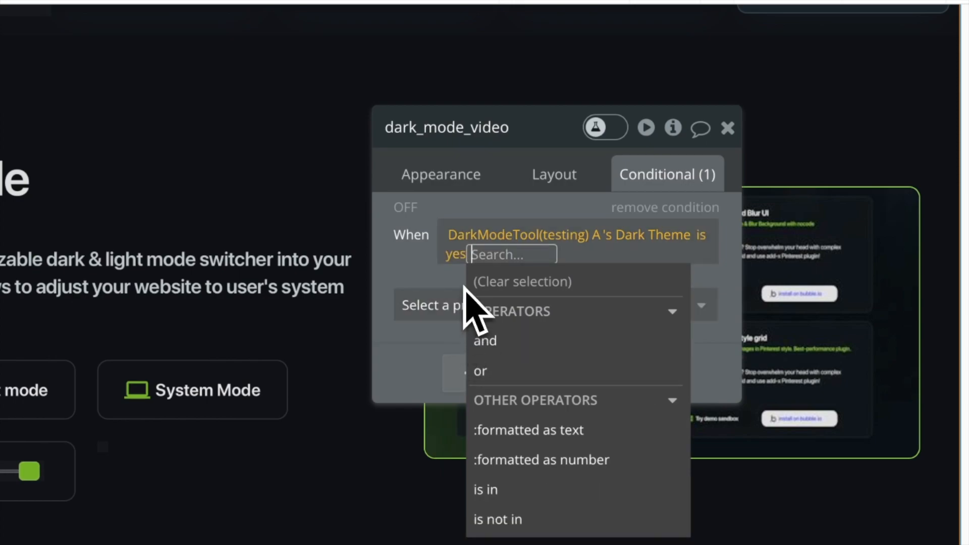
pyautogui.click(461, 254)
pyautogui.click(474, 337)
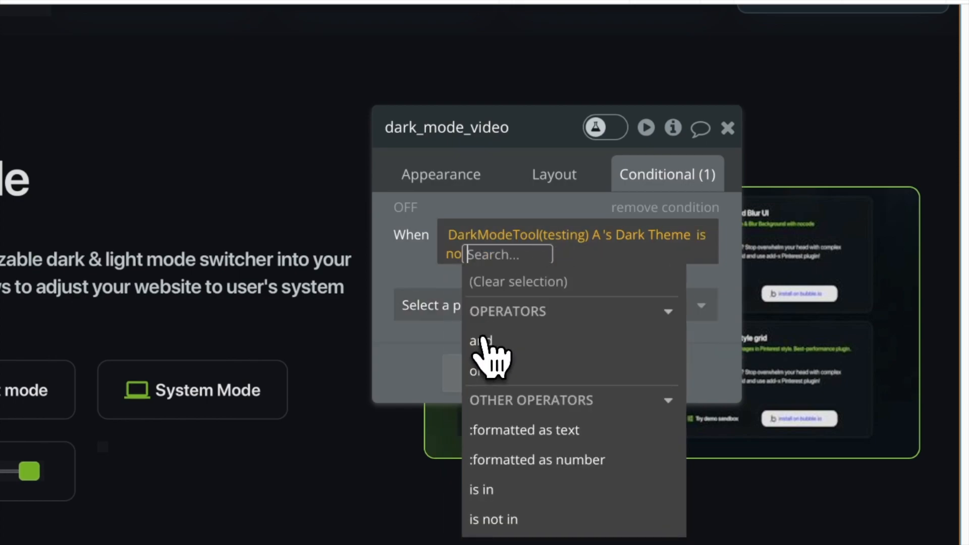
# - Make the page's condition change the backdrop background color to #D1D1D0 and switch its preview on
pyautogui.click(446, 317)
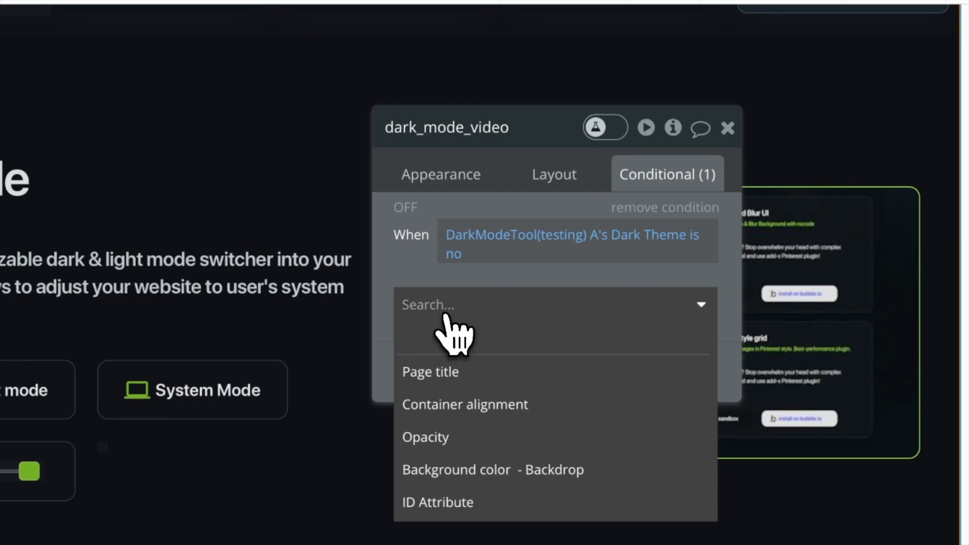
pyautogui.write('colo')
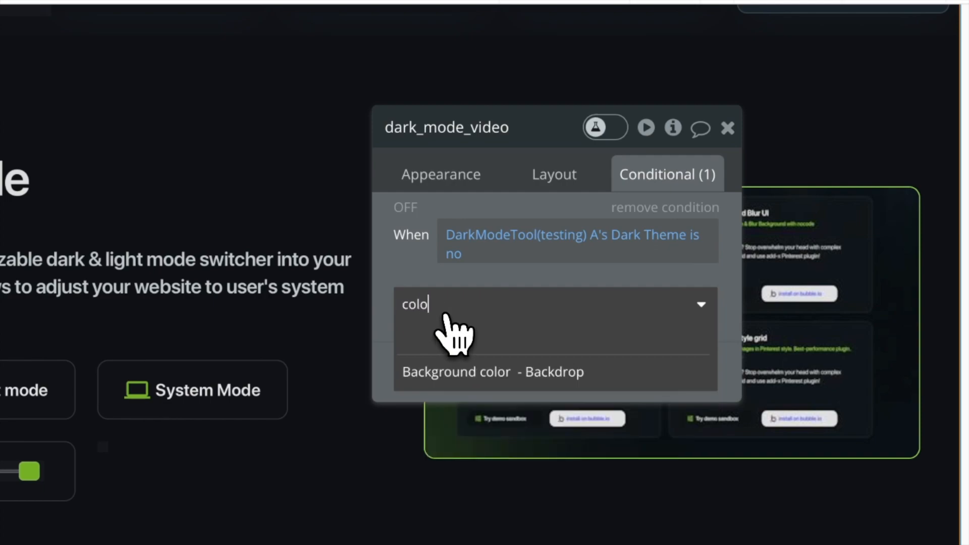
pyautogui.click(444, 371)
pyautogui.click(533, 299)
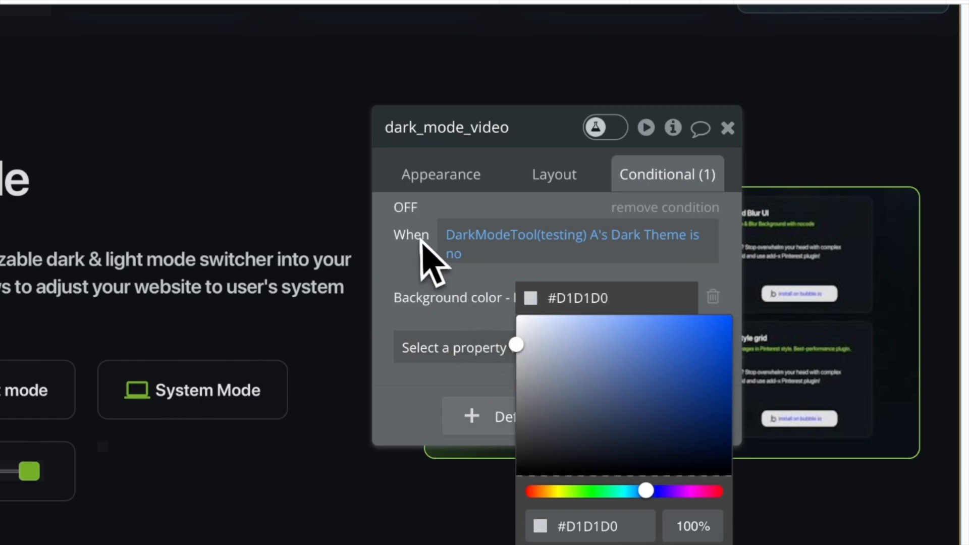
pyautogui.click(407, 208)
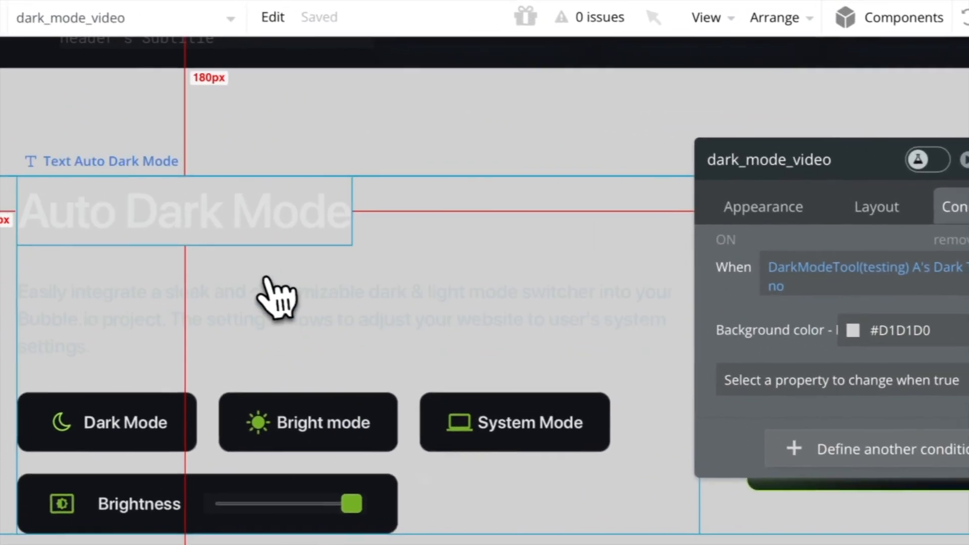
# - Add a condition to the "Auto Dark Mode" title text for when DarkModeTool(testing) A's Dark Theme is no
pyautogui.click(303, 242)
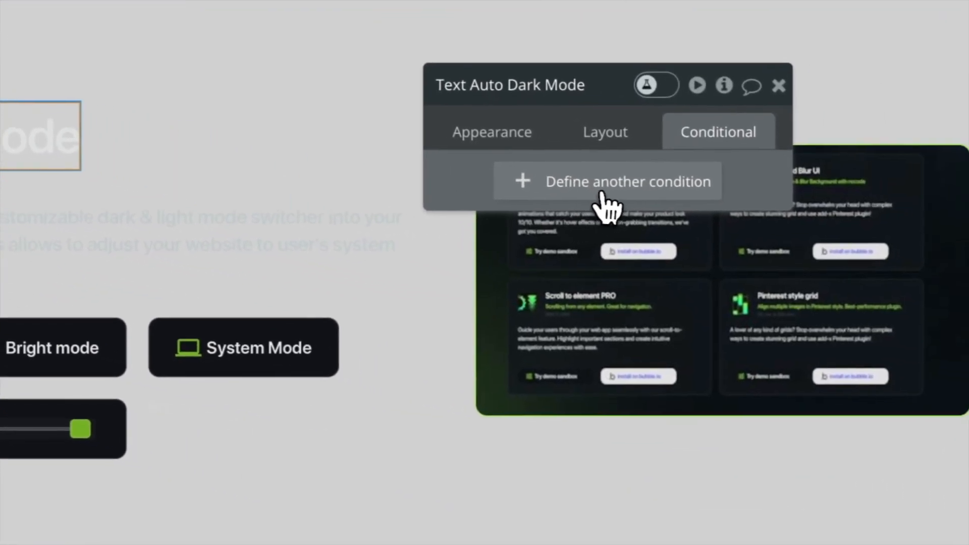
pyautogui.click(602, 195)
pyautogui.click(542, 199)
pyautogui.write('dar')
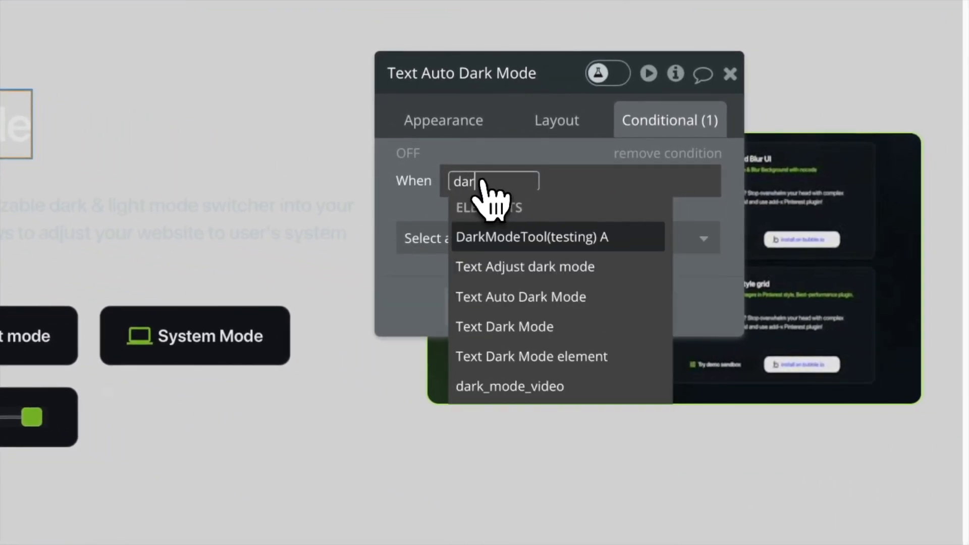
pyautogui.click(487, 236)
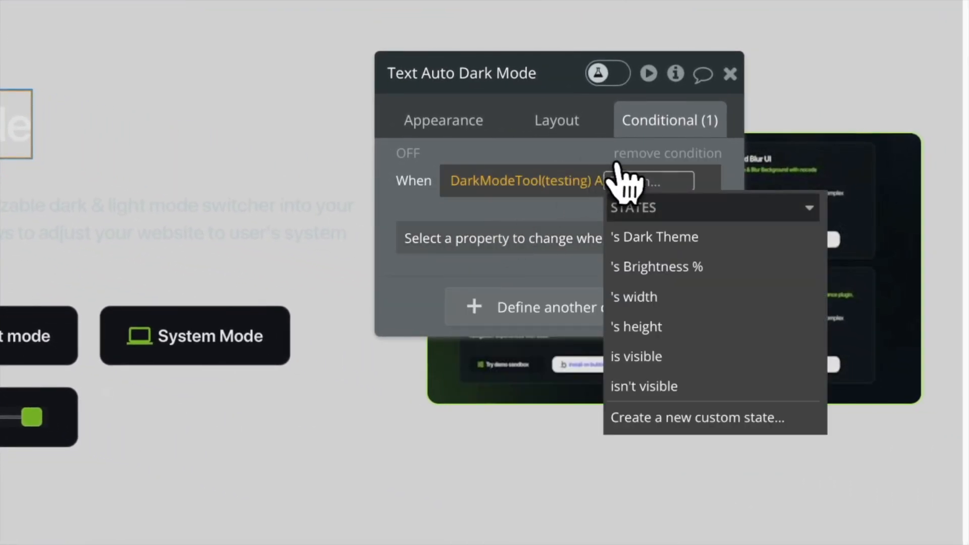
pyautogui.click(671, 233)
pyautogui.click(538, 316)
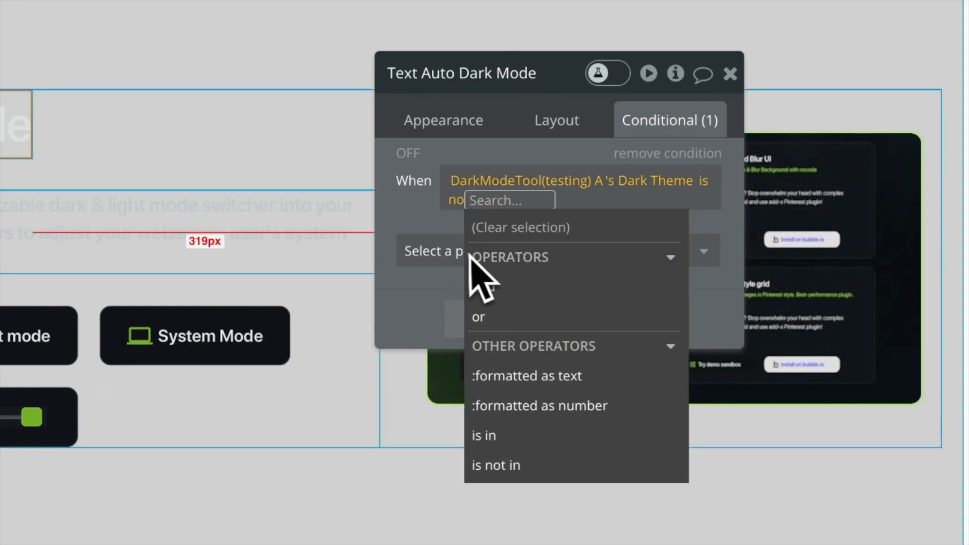
# - Make the title's condition change the font color to #1C1E1D and switch its preview on
pyautogui.click(428, 250)
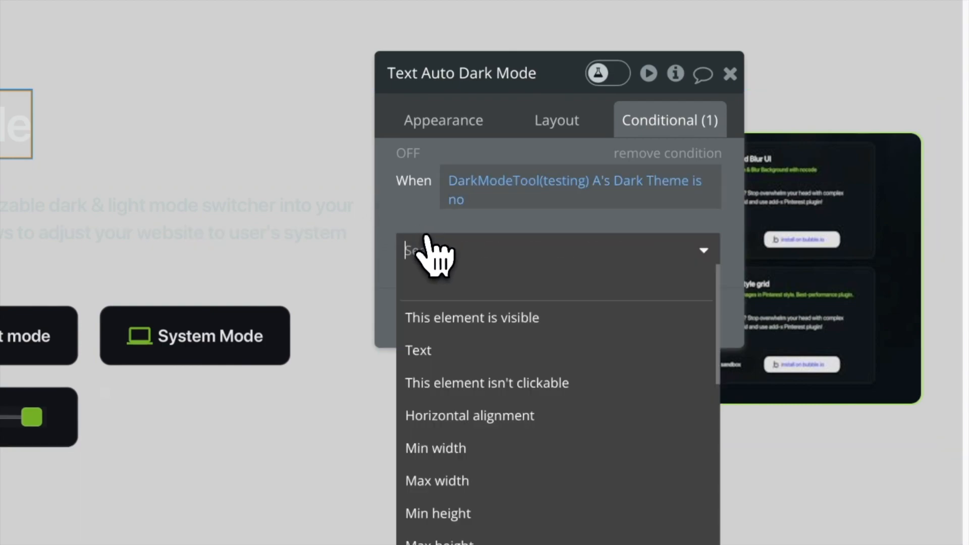
pyautogui.write('colo')
pyautogui.click(428, 317)
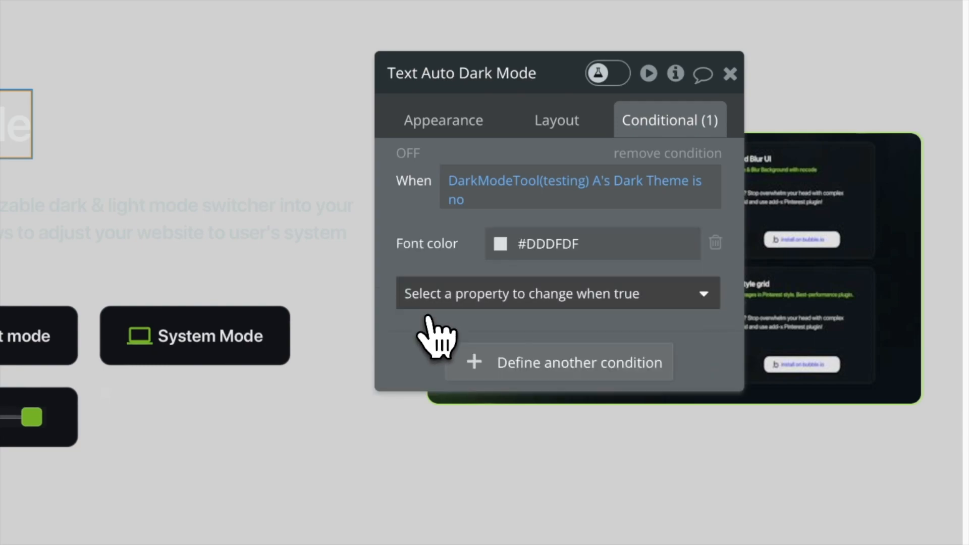
pyautogui.click(521, 252)
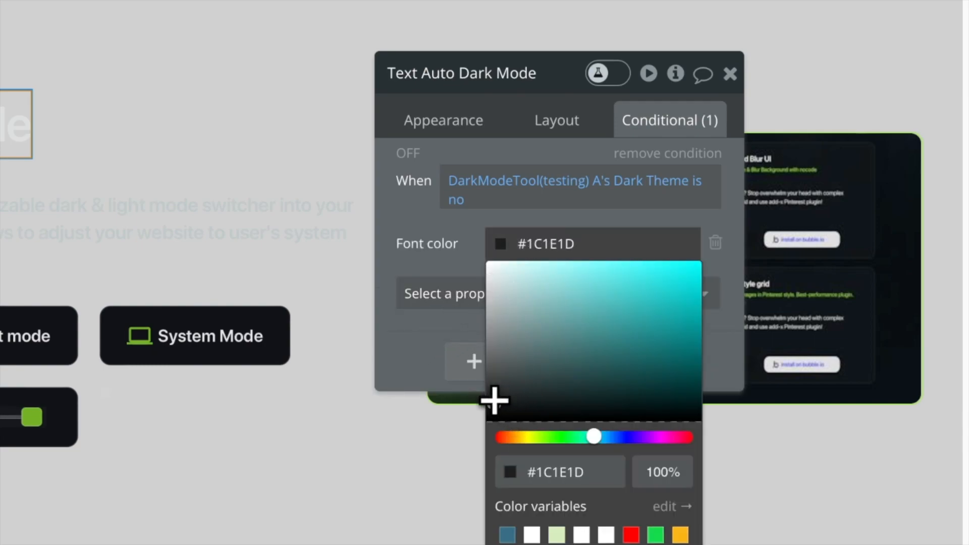
pyautogui.click(474, 314)
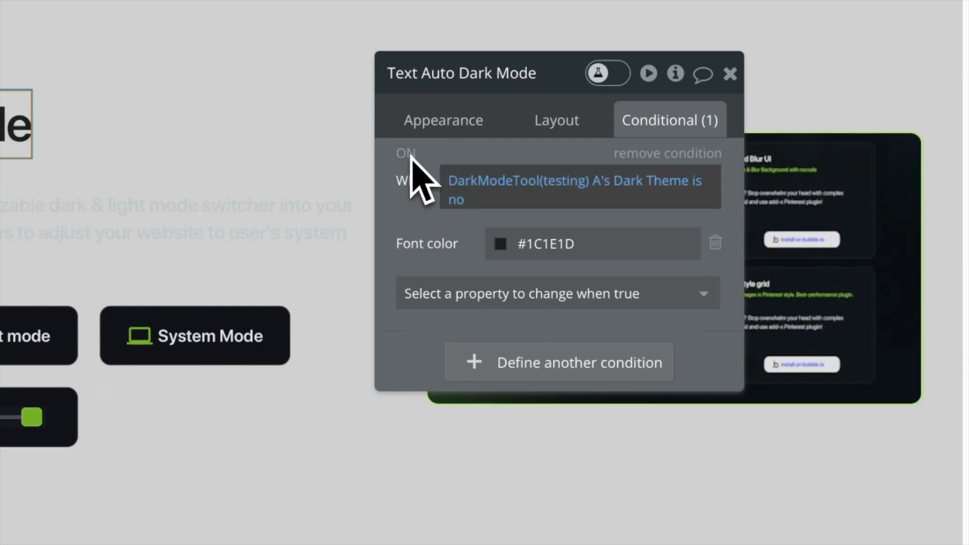
# - Copy the title's condition and paste it onto the description text starting "Easily integrate a sleek"
pyautogui.click(557, 241)
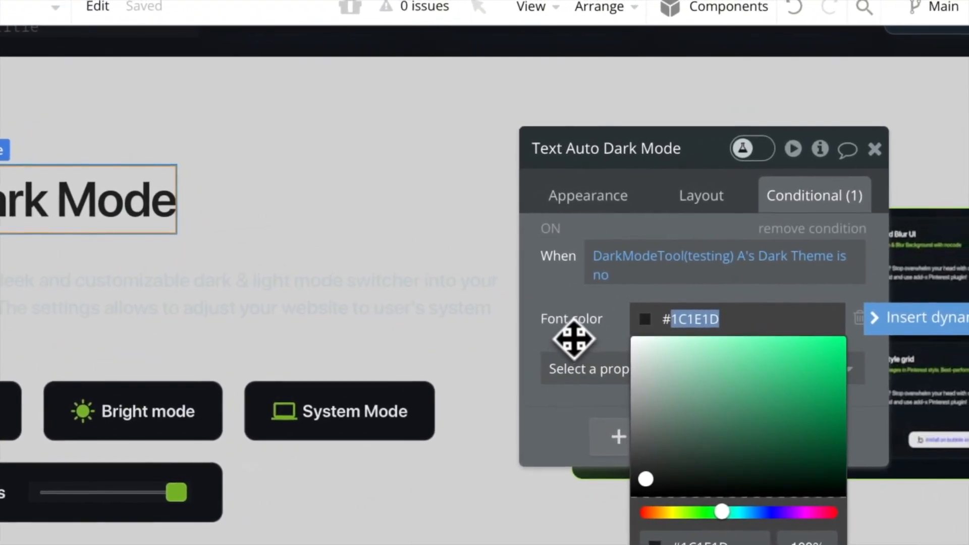
pyautogui.click(426, 265)
pyautogui.rightClick(509, 174)
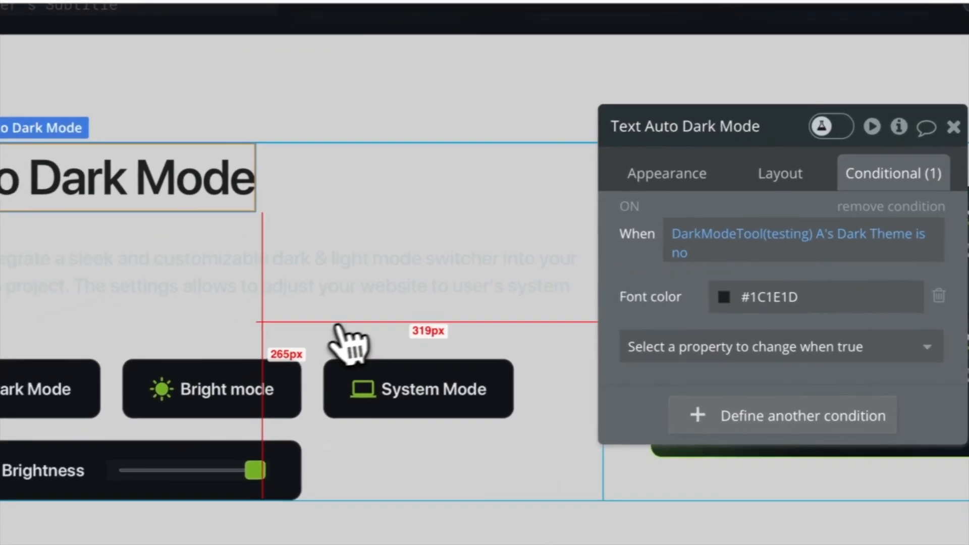
pyautogui.click(76, 328)
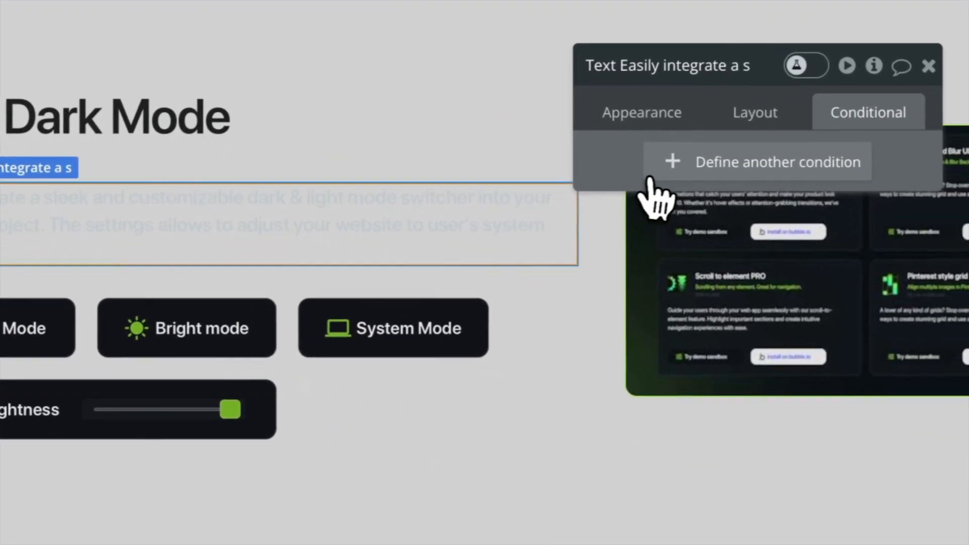
pyautogui.rightClick(650, 177)
pyautogui.click(747, 107)
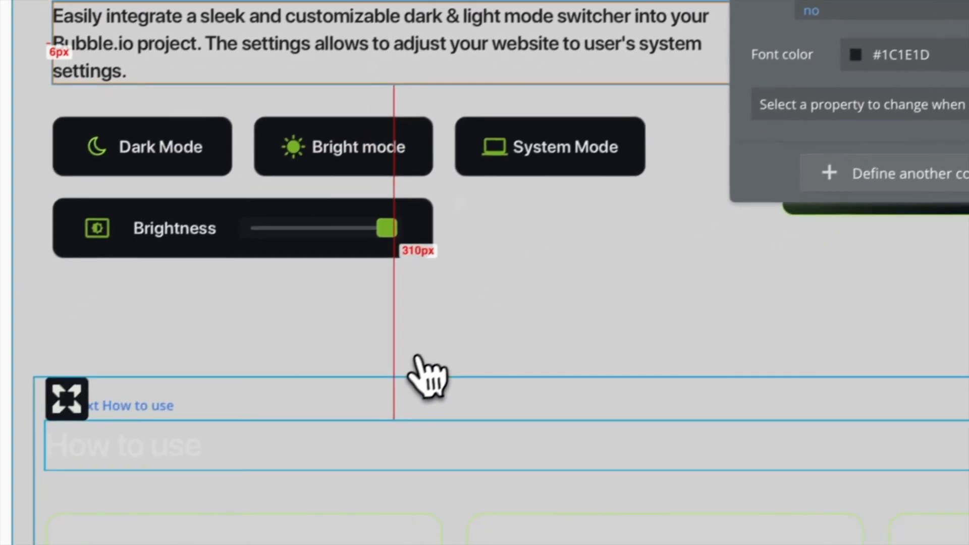
# - Paste the copied condition onto the "How to use" heading text
pyautogui.click(324, 367)
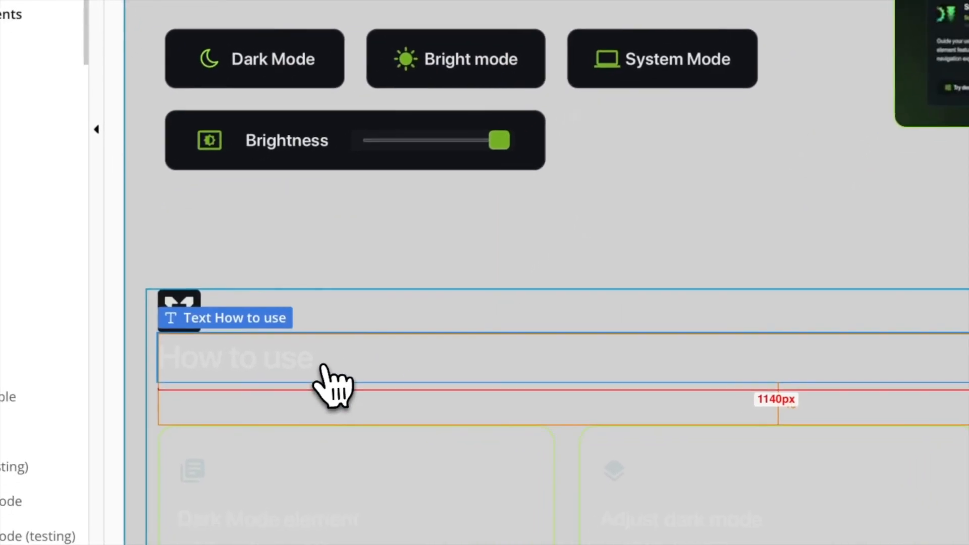
pyautogui.rightClick(529, 157)
pyautogui.click(641, 90)
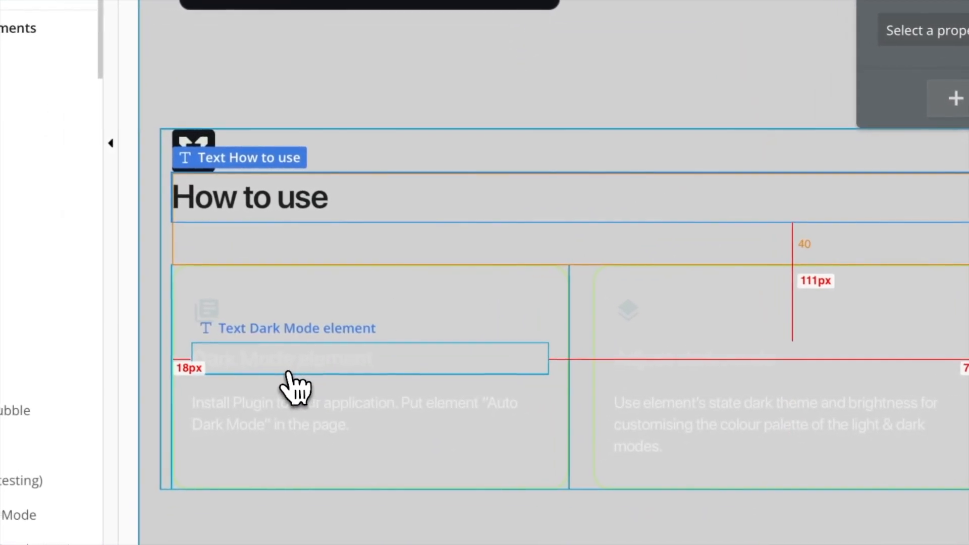
# - Review the conditions of the "Dark Mode element" heading, the "Install Plugin" text and the Group step 1 card
pyautogui.click(255, 363)
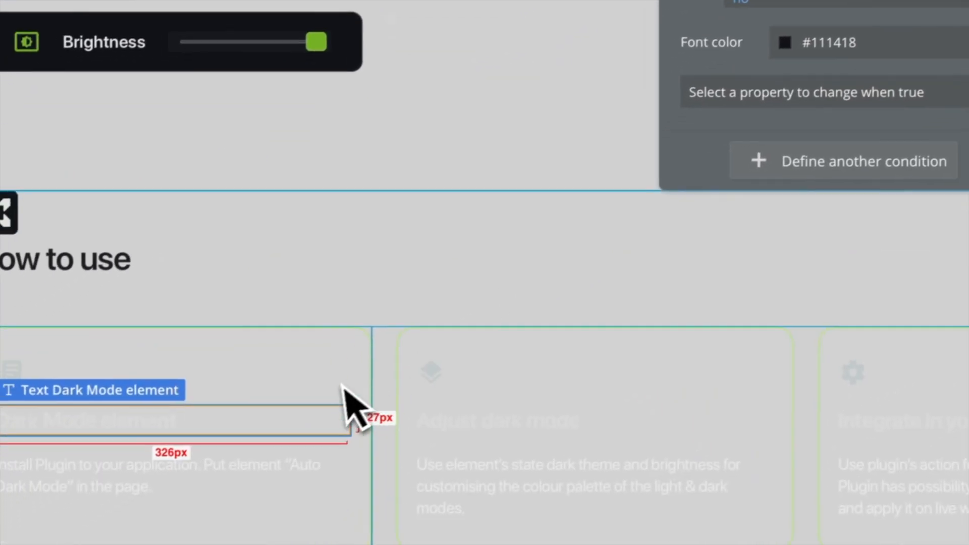
pyautogui.click(238, 472)
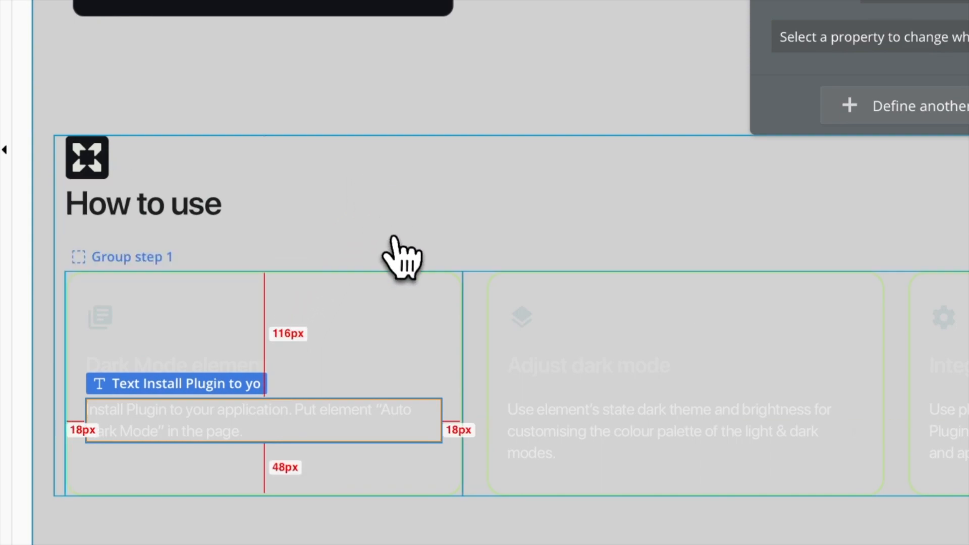
pyautogui.click(403, 281)
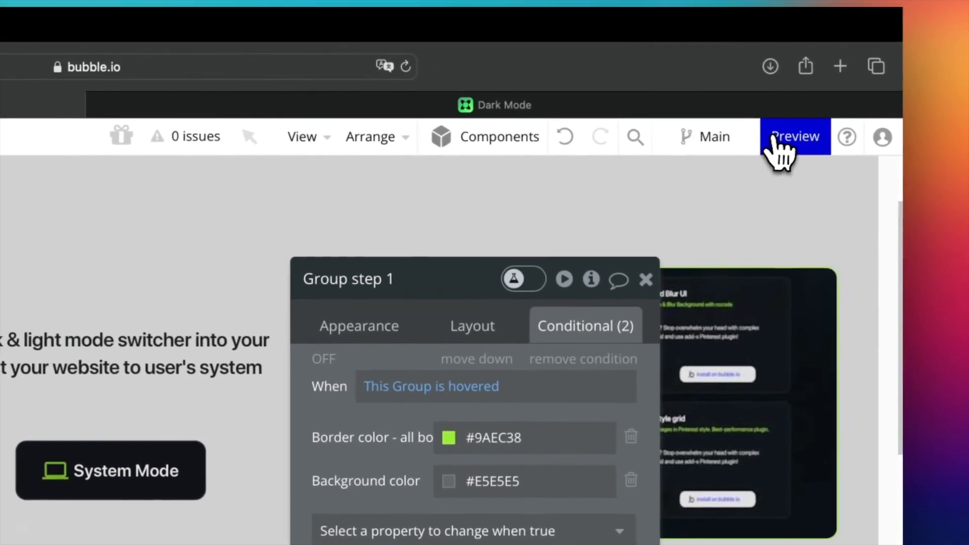
# - Preview the page and test the Bright mode and System Mode buttons
pyautogui.click(867, 121)
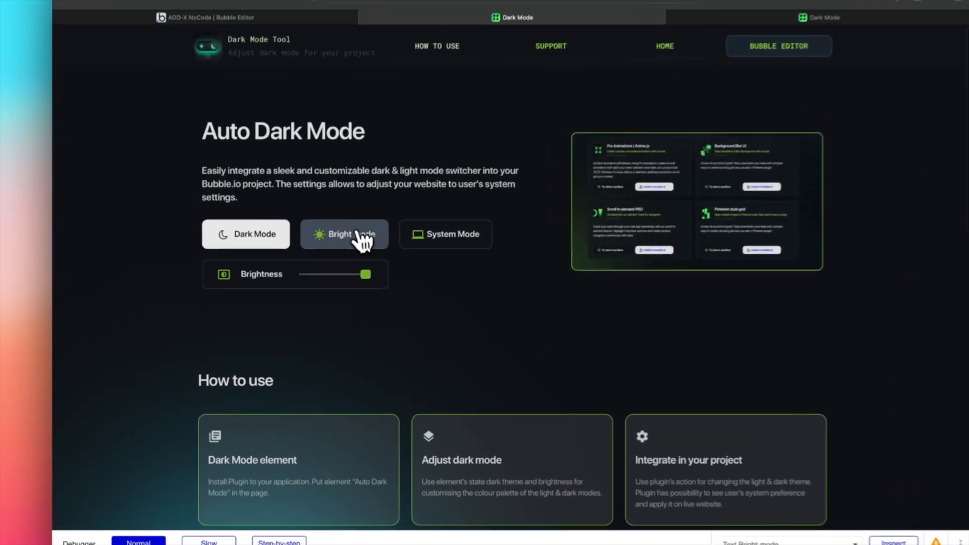
pyautogui.click(330, 256)
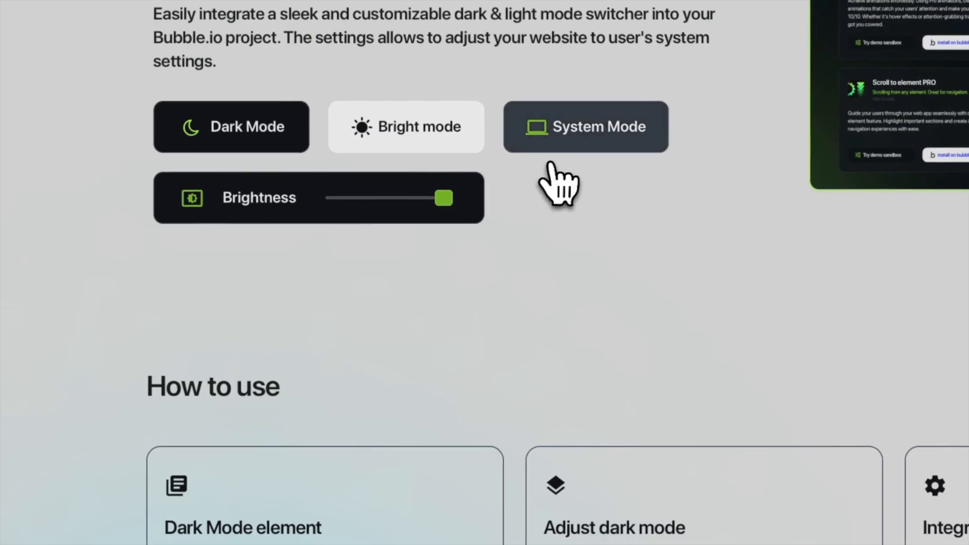
pyautogui.click(575, 144)
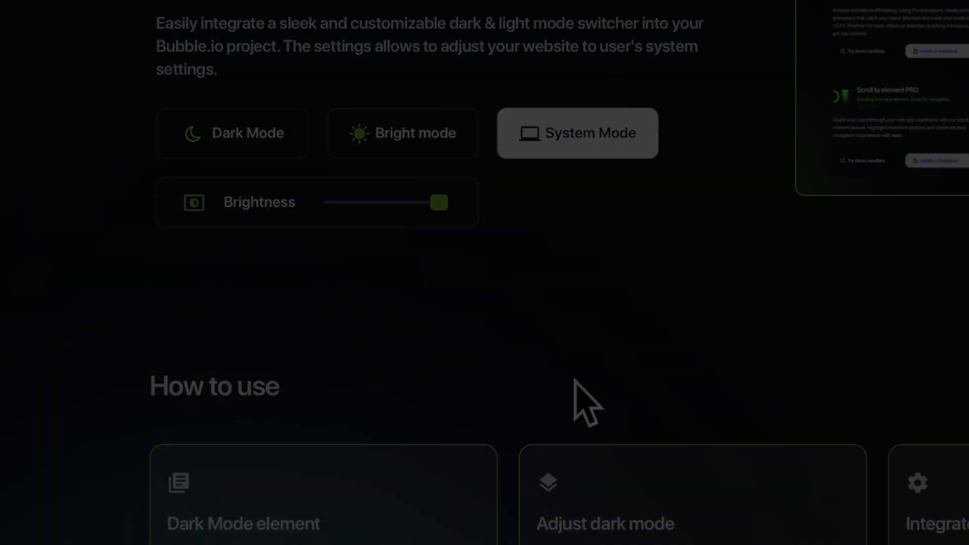